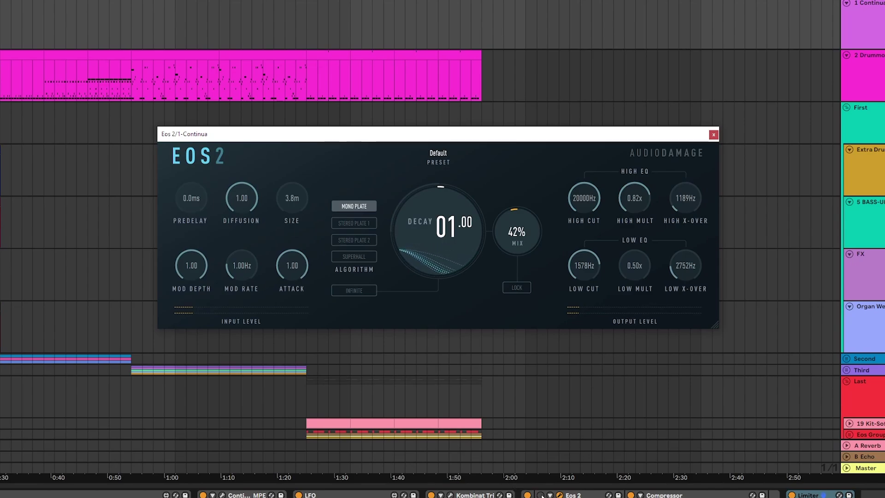
Lower the Eos 2 reverb mix to 14%
left_click(823, 494)
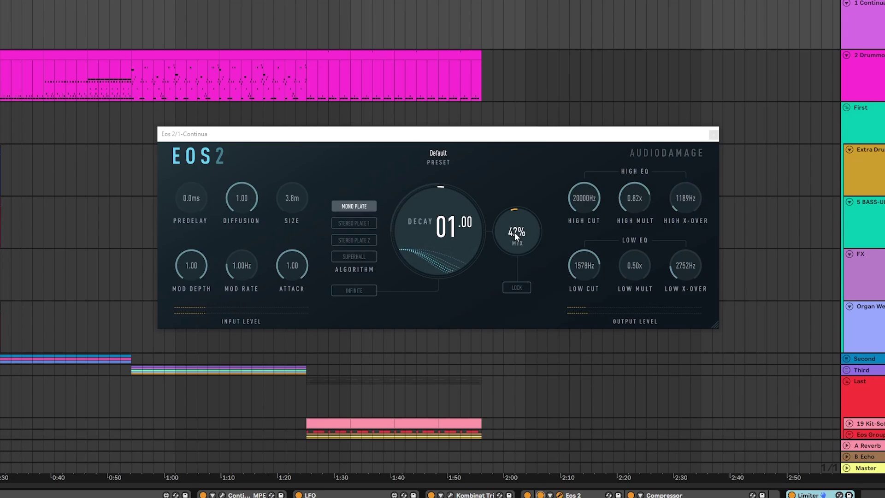
left_click_drag(514, 233, 515, 235)
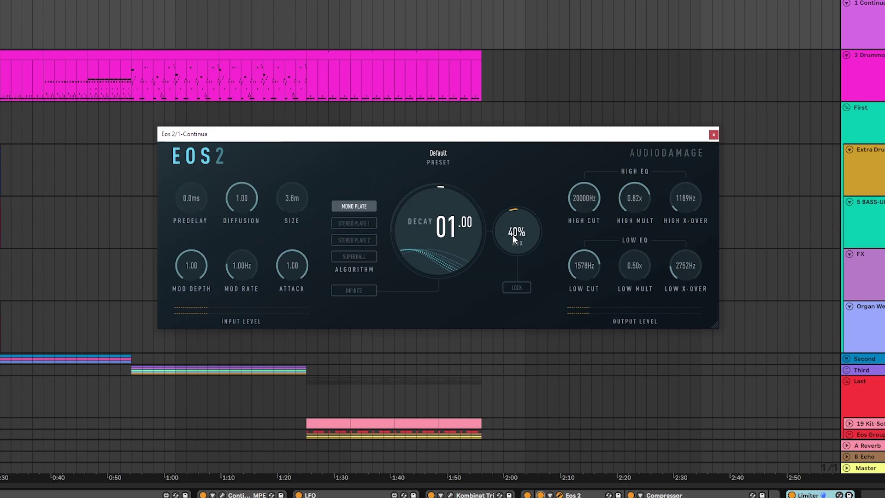
left_click_drag(512, 234, 505, 260)
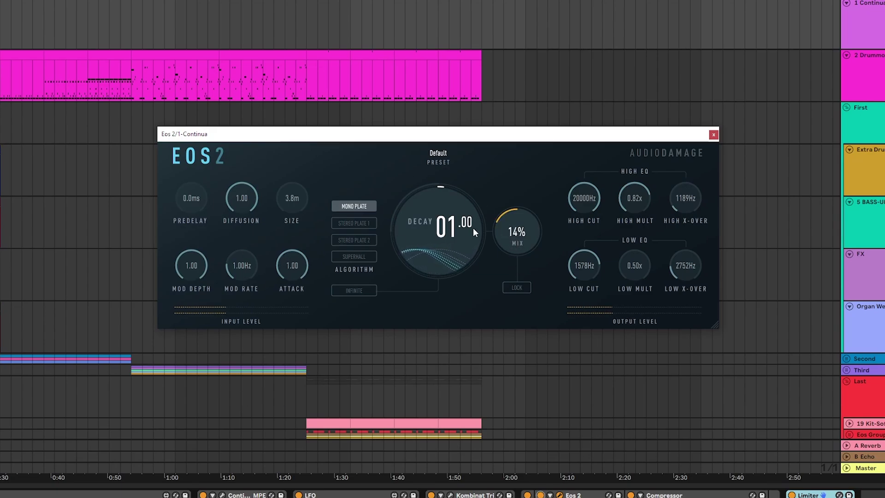
Sweep the decay up to 10.00, then bring it back down to 1.50
left_click_drag(473, 228, 455, 154)
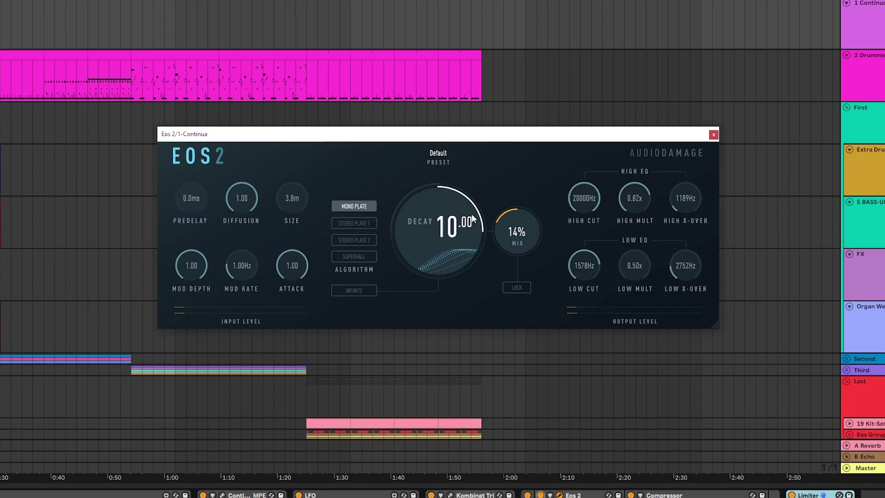
scroll(519, 219, "up", 7)
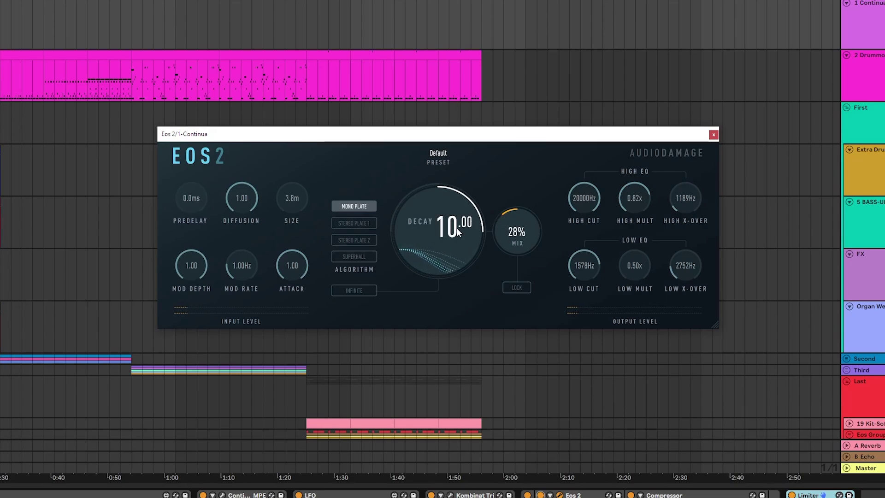
scroll(502, 241, "down", 4)
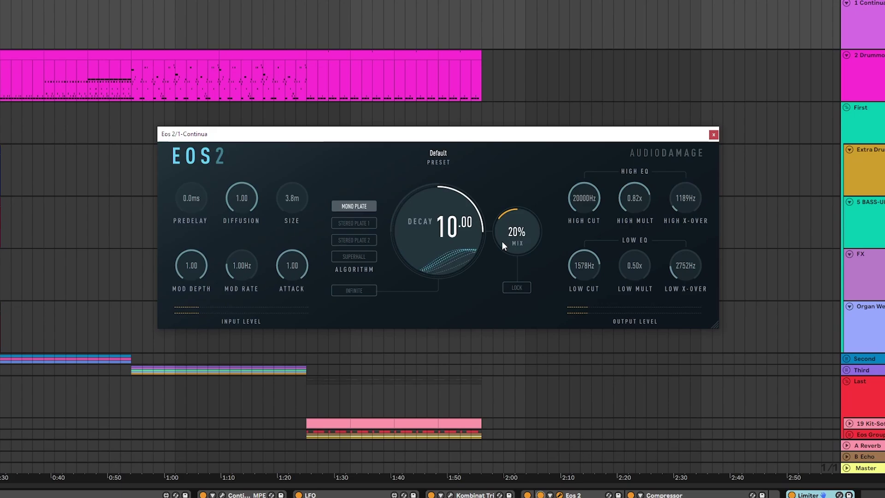
scroll(502, 242, "down", 3)
left_click_drag(440, 278, 434, 303)
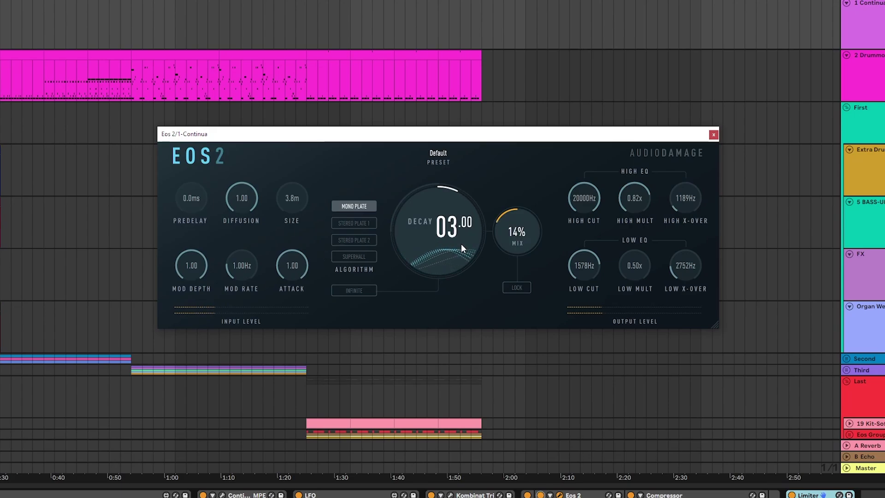
left_click_drag(461, 243, 458, 259)
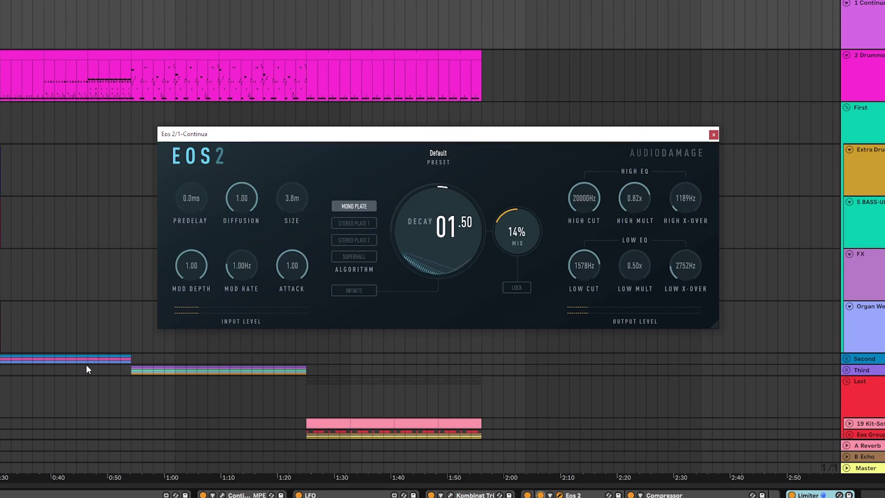
Add 254.4 ms of predelay and raise the reverb mix
left_click_drag(191, 206, 209, 70)
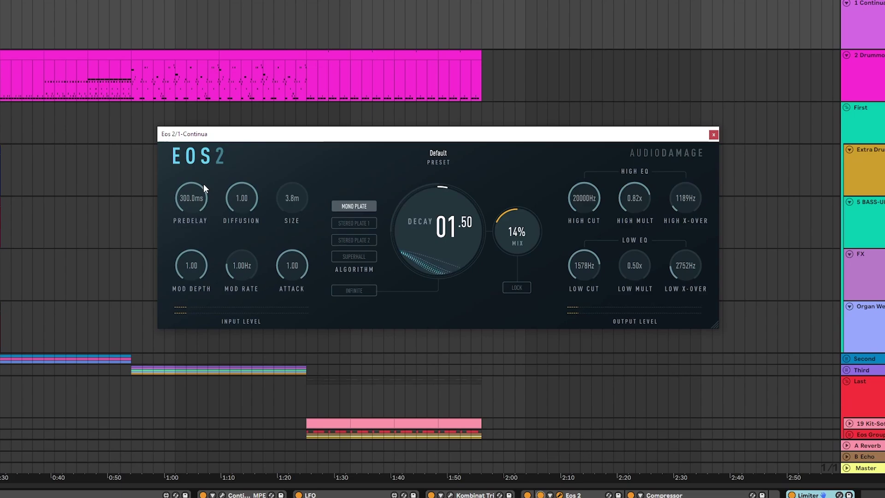
left_click_drag(521, 229, 521, 219)
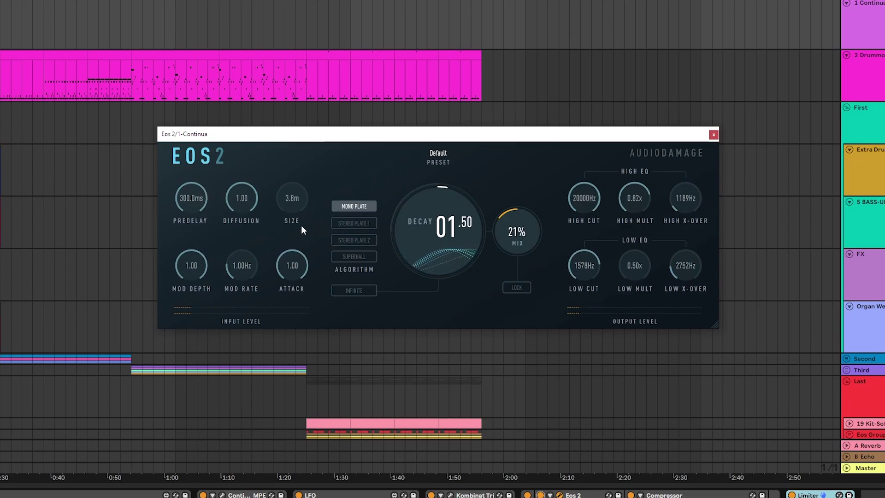
left_click_drag(195, 204, 198, 214)
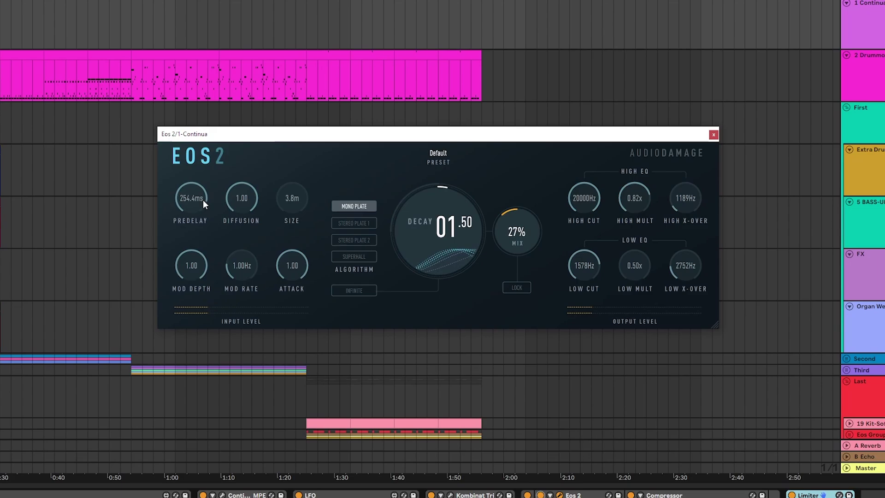
Turn diffusion to 0.00, enlarge size to 60.0 m and set decay to 3.00
left_click_drag(241, 201, 240, 344)
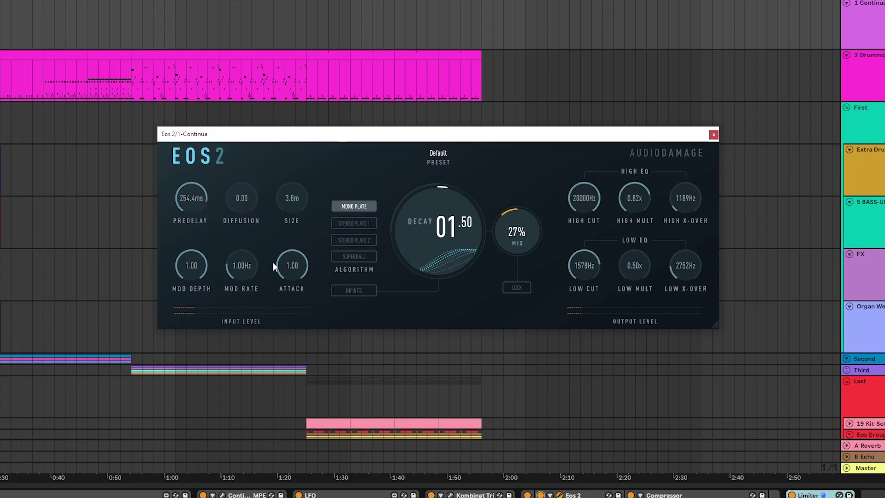
mouse_move(455, 236)
left_mouse_down()
mouse_move(467, 205)
mouse_move(468, 239)
left_mouse_up()
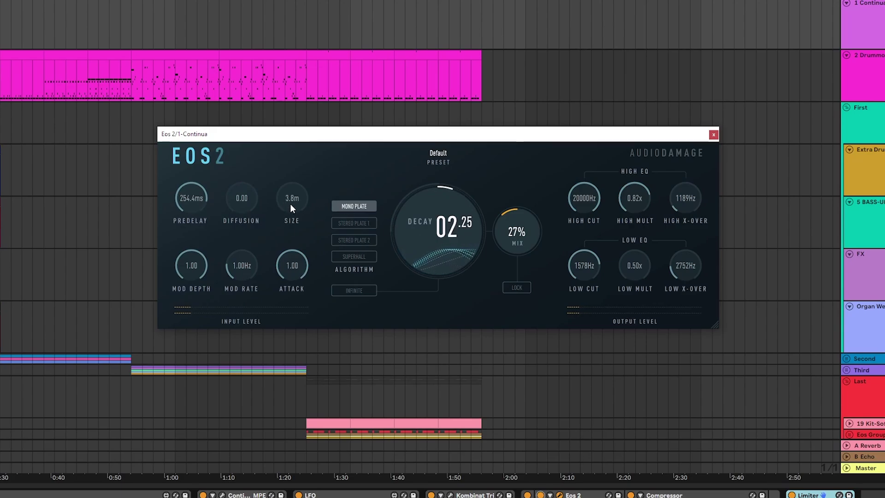
left_click_drag(289, 204, 305, 102)
left_click_drag(428, 225, 429, 220)
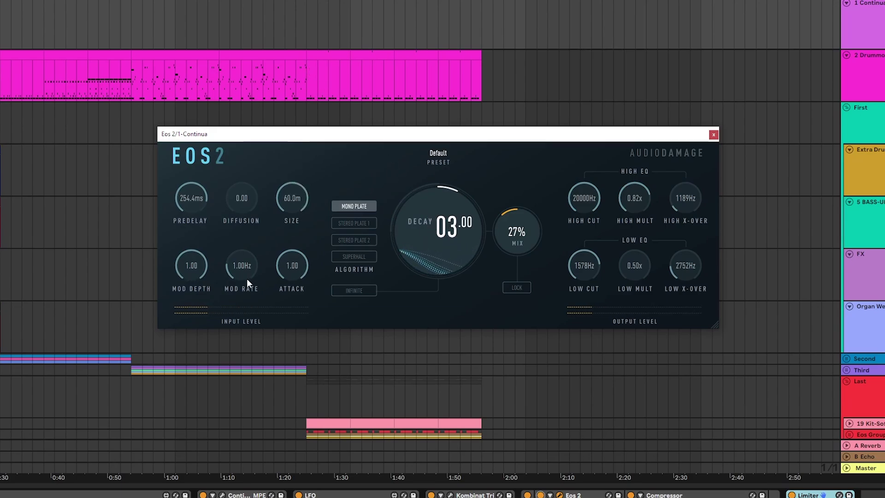
Switch to Stereo Plate 1, zero the mod depth, and trial high cut, decay and mix up to 100%
left_click(354, 222)
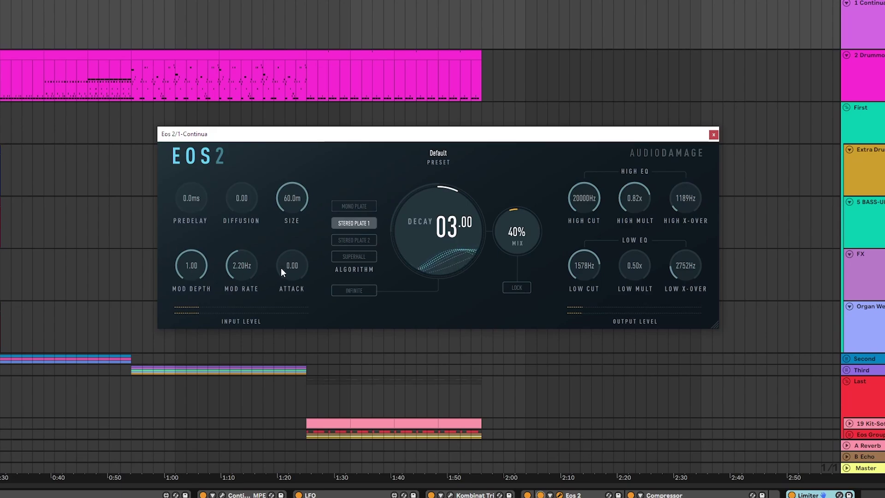
left_click_drag(200, 269, 200, 465)
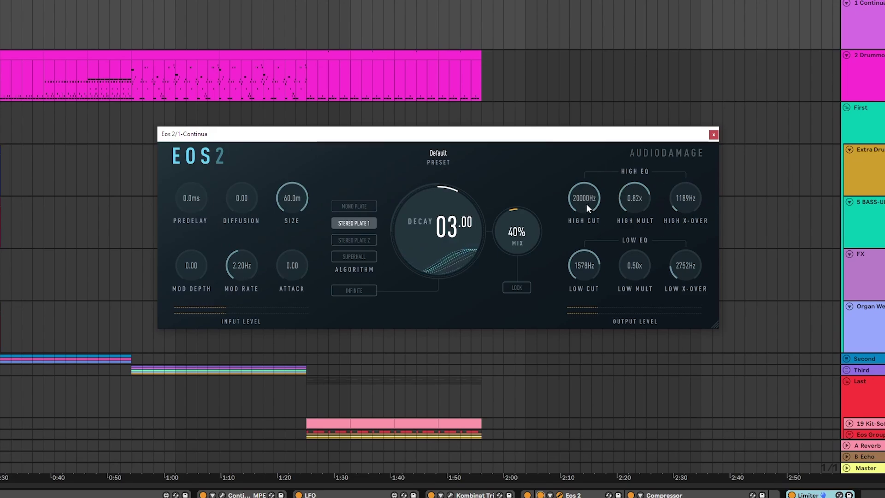
left_click_drag(589, 210, 579, 248)
left_click_drag(510, 231, 473, 196)
left_click_drag(586, 199, 587, 216)
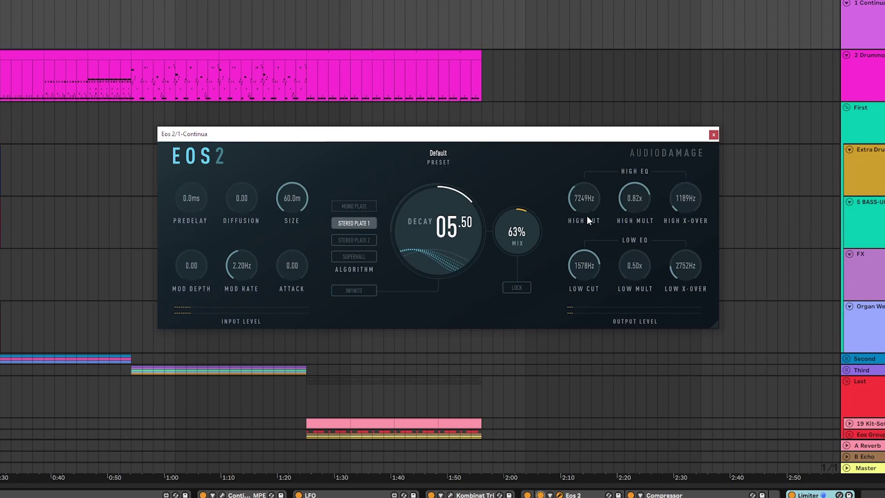
left_click_drag(517, 231, 544, 173)
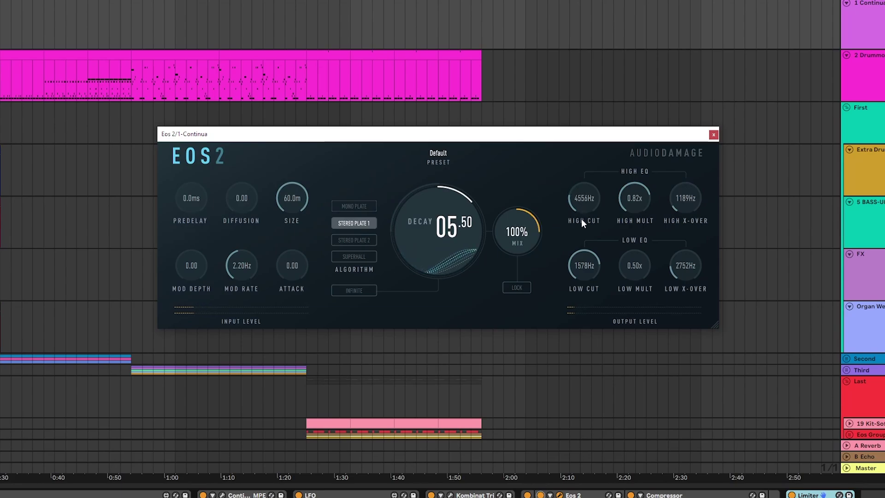
Set high cut 3447 Hz and low cut 1042 Hz, adjust crossovers, then mix 34% and decay 5.00
left_click_drag(582, 219, 632, 236)
mouse_move(689, 199)
left_mouse_down()
mouse_move(690, 178)
mouse_move(690, 187)
left_mouse_up()
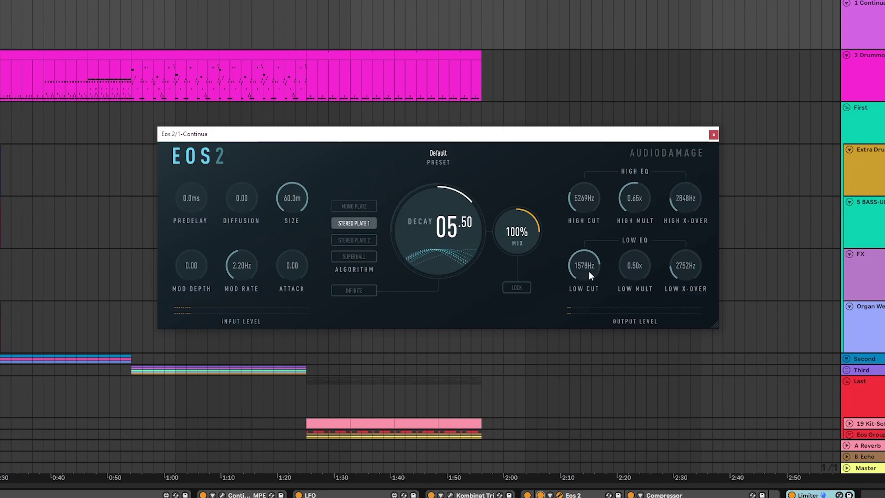
left_click_drag(686, 272, 673, 259)
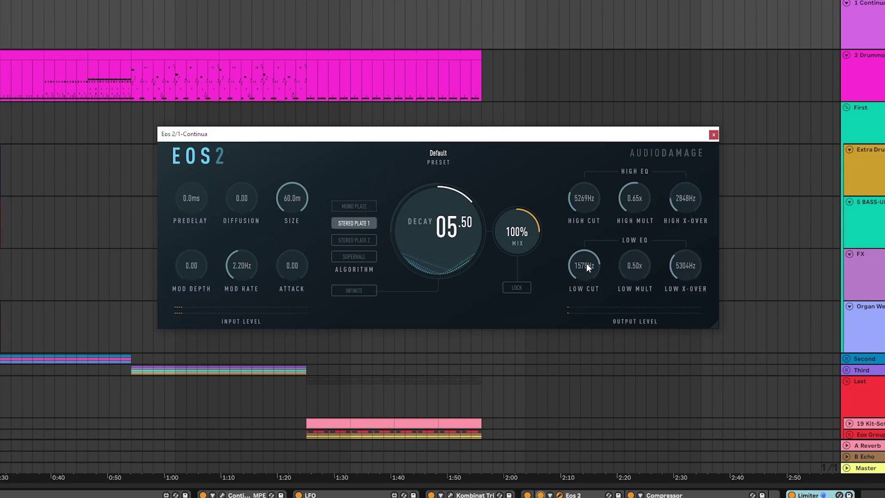
left_click_drag(586, 264, 574, 364)
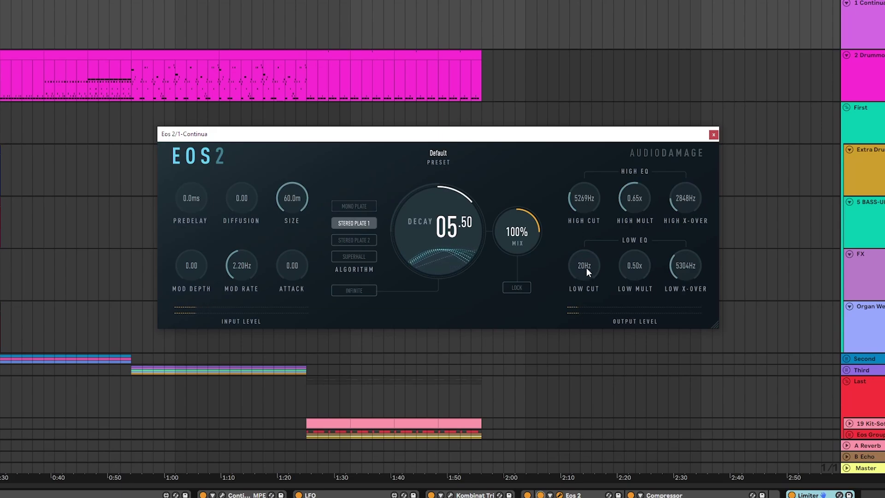
left_click_drag(588, 261, 589, 206)
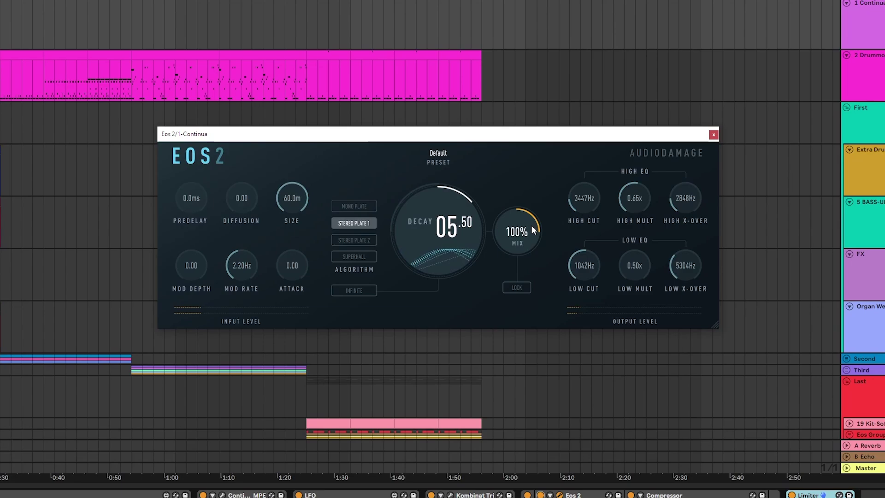
left_click_drag(531, 225, 525, 301)
left_click_drag(463, 238, 463, 244)
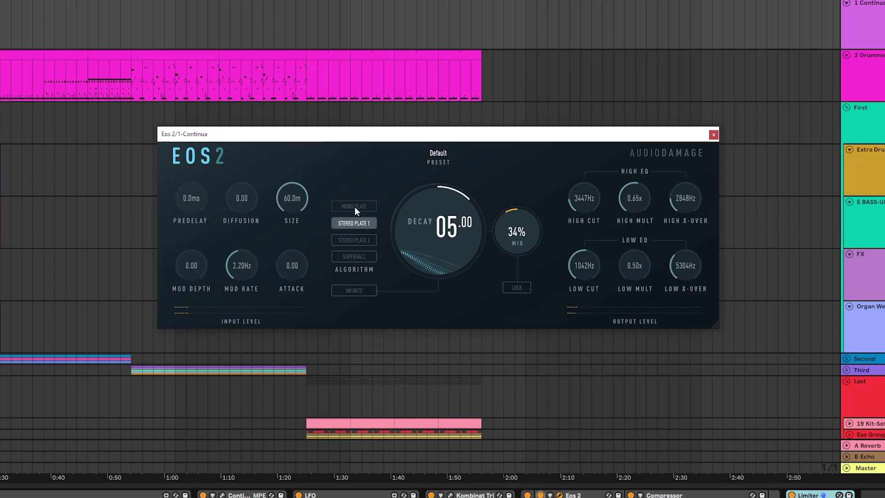
Try Stereo Plate 2, raise high cut to 11050 Hz, then use Superhall with 6.75 decay and 45% mix
left_click(358, 240)
left_click_drag(433, 238, 440, 226)
left_click_drag(530, 223, 533, 215)
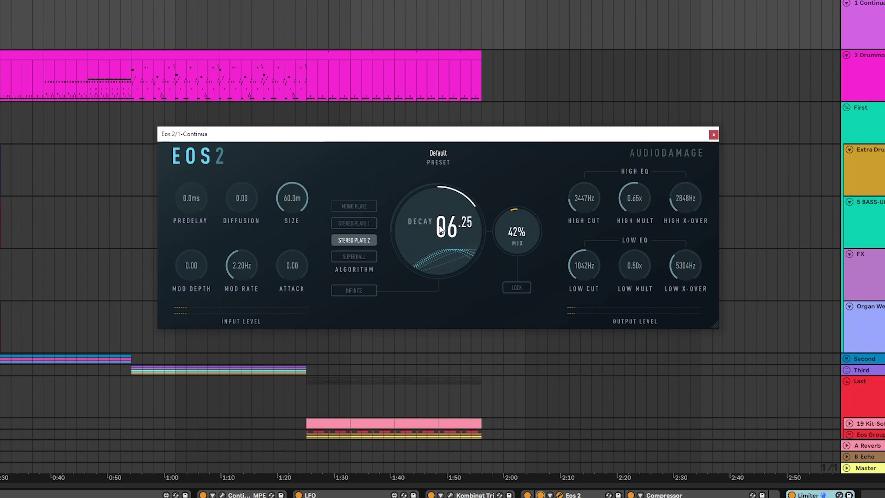
left_click_drag(440, 229, 509, 218)
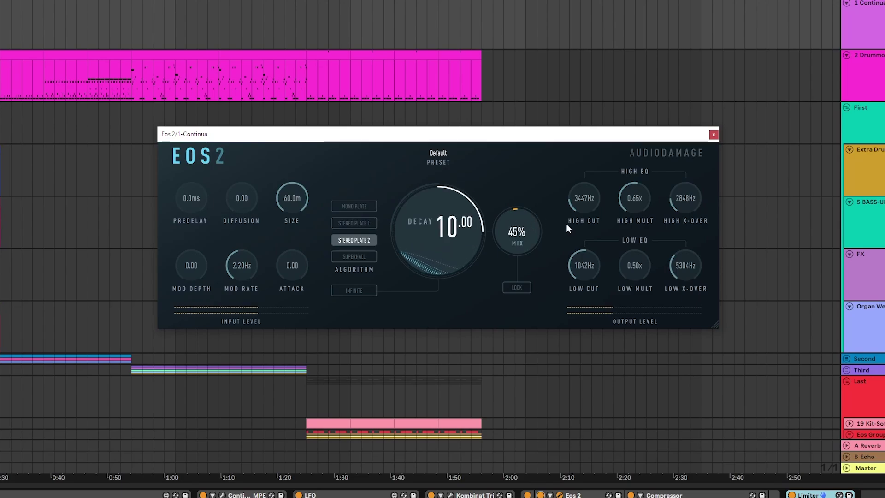
left_click_drag(585, 182, 591, 167)
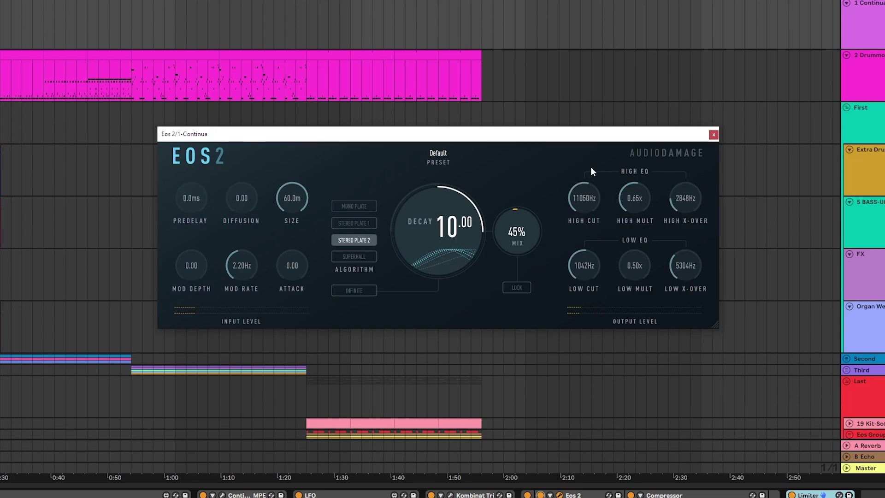
left_click(359, 256)
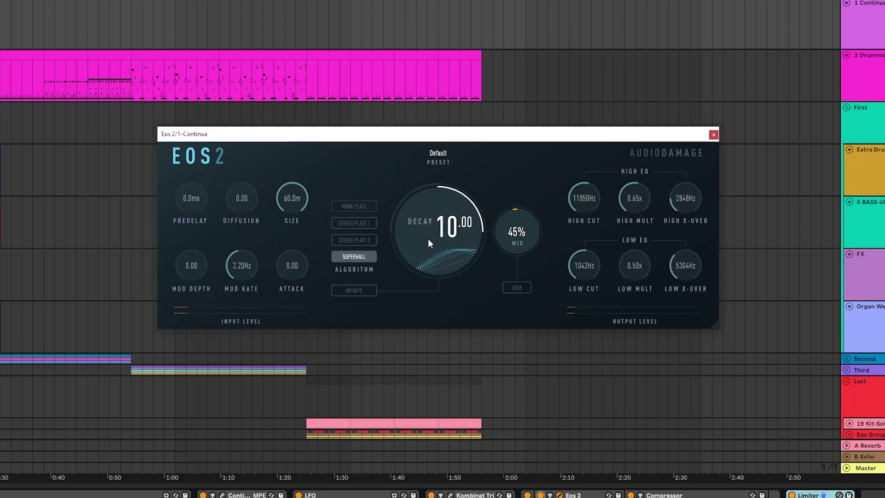
left_click_drag(427, 239, 422, 271)
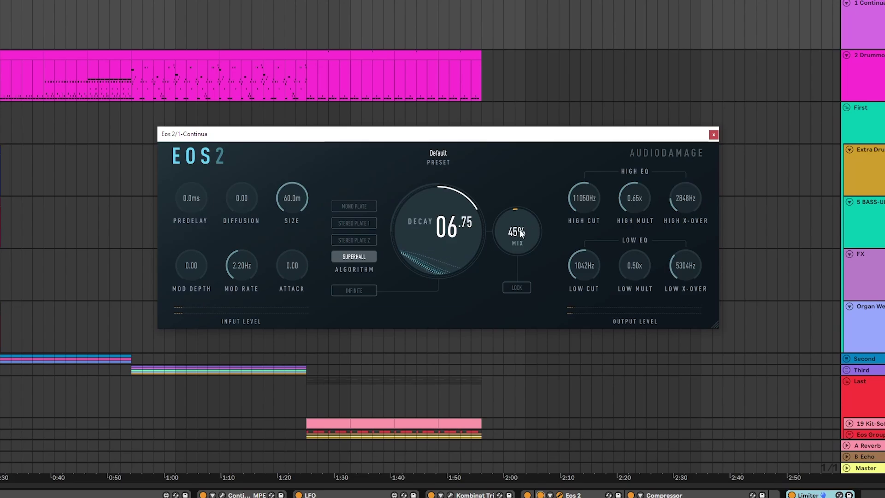
Turn off INFINITE on the Continua reverb, shorten decay to 1.25 and lower mix to about 77%
left_click(361, 291)
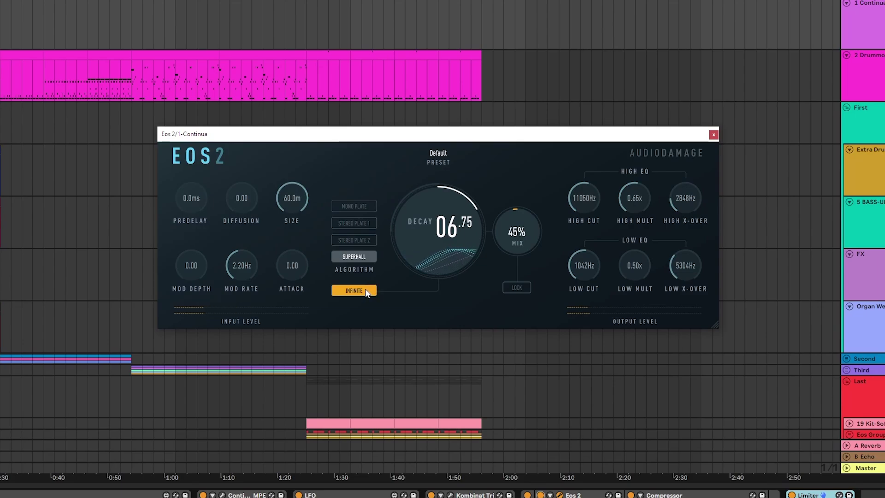
left_click_drag(510, 235, 544, 262)
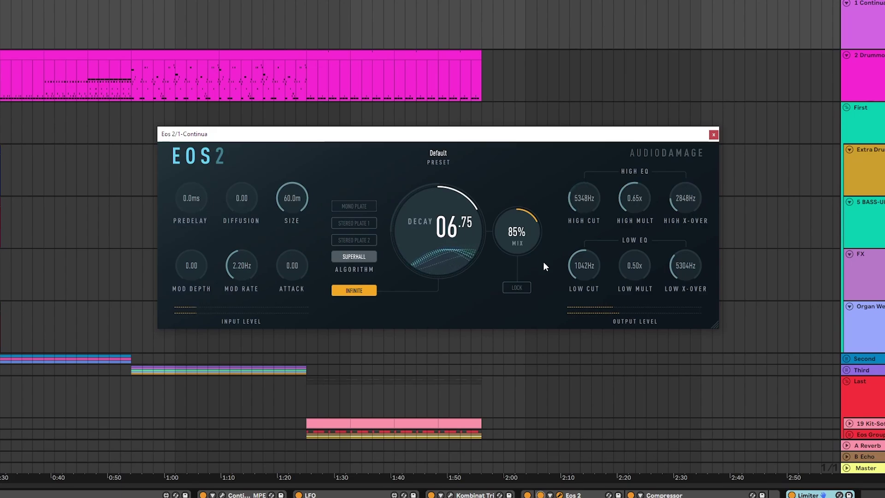
left_click(361, 291)
left_click_drag(456, 233, 454, 297)
left_click_drag(512, 240, 508, 290)
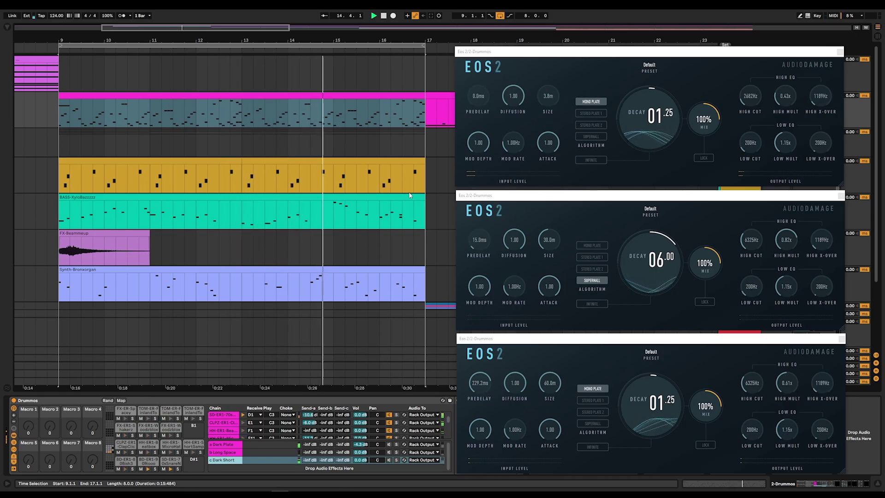
Audition the Dark Plate, Long Space and Dark Short chains, then switch on Long Space
left_click(249, 446)
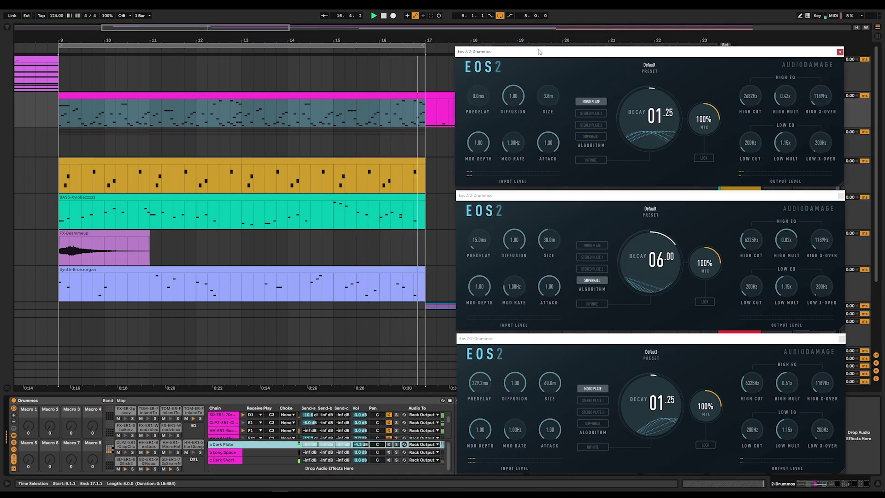
left_click(235, 452)
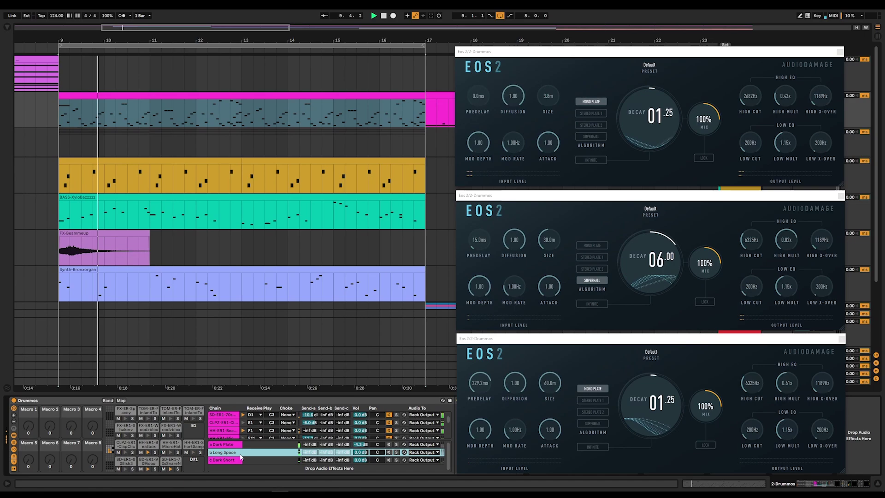
left_click(240, 461)
left_click(241, 445)
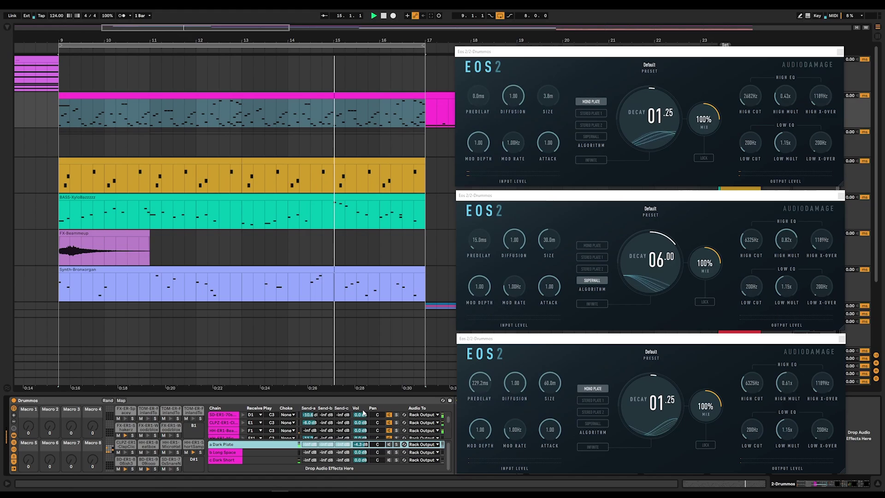
left_click(390, 452)
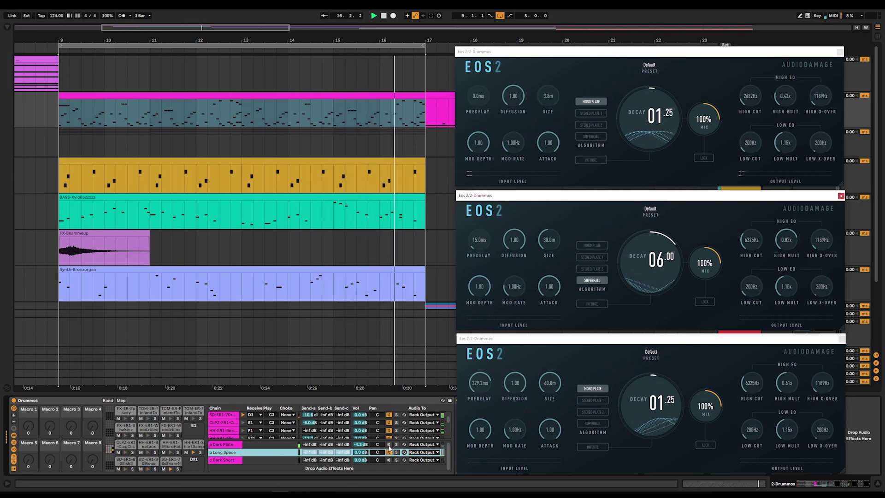
Audition the Dark Plate and Dark Short chains, then select all three drum reverb chains
left_click(389, 445)
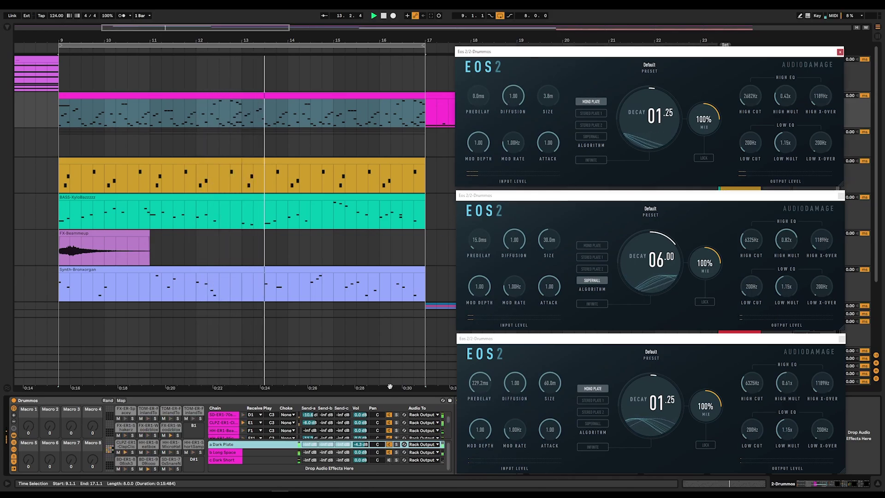
left_click(389, 463)
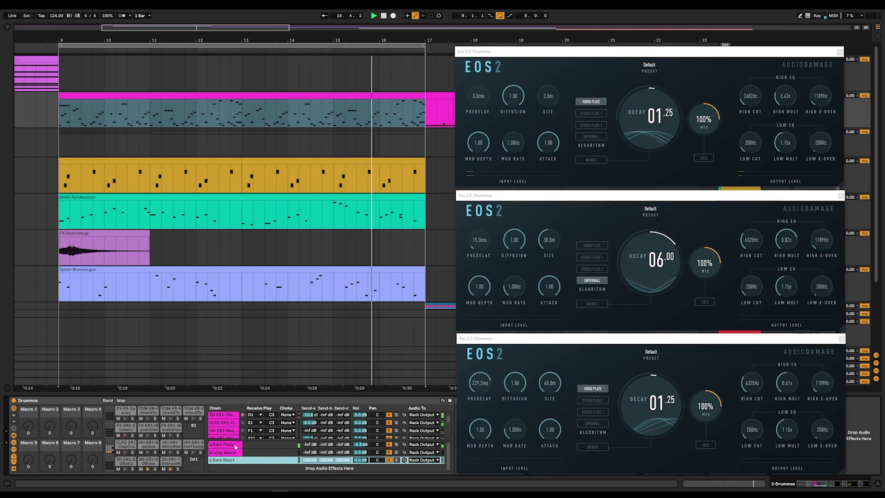
left_click_drag(389, 446, 392, 460)
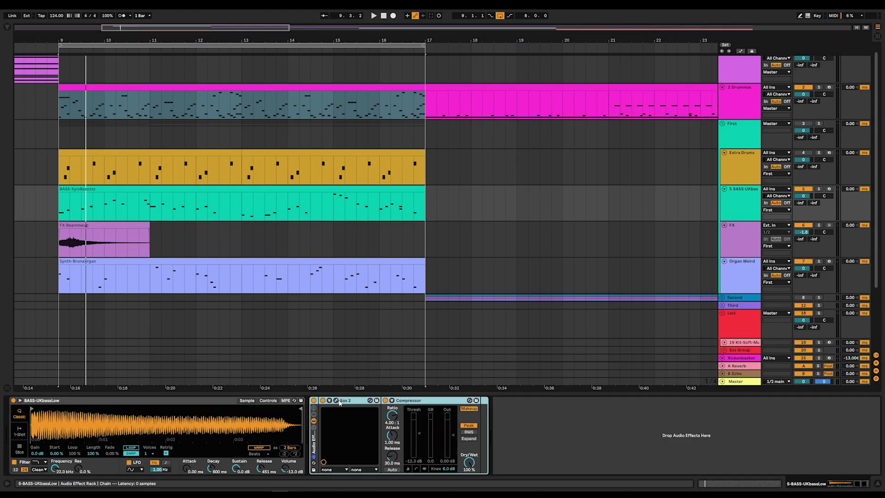
Open the bass track's Eos 2 window, enable its effect rack and drop the mix from 34% to 18%
left_click(339, 401)
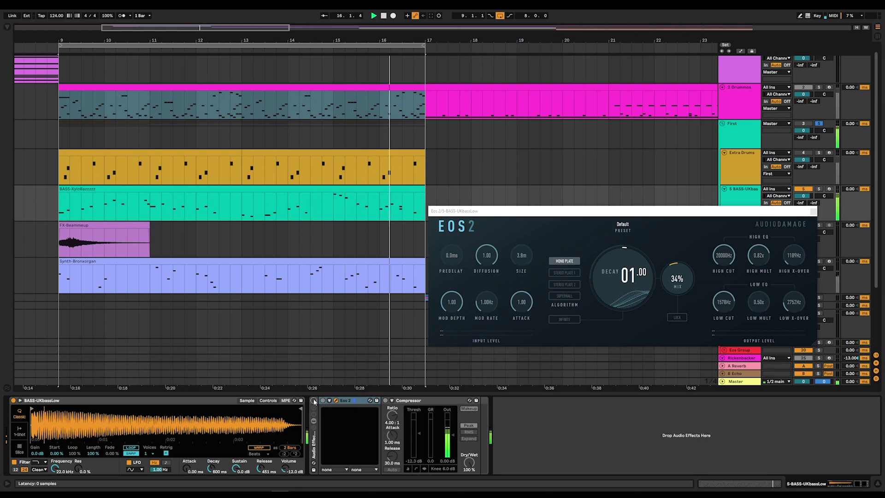
left_click(314, 400)
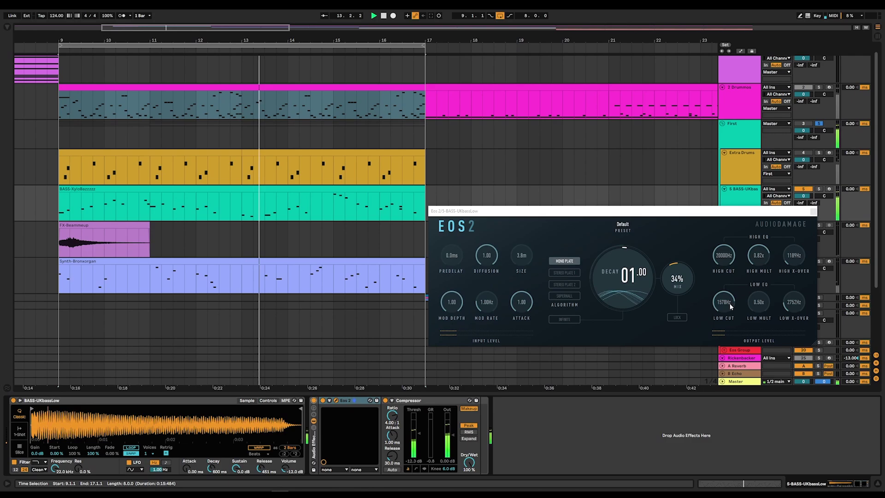
mouse_move(671, 287)
left_mouse_down()
mouse_move(677, 302)
mouse_move(677, 286)
mouse_move(676, 298)
mouse_move(668, 284)
left_mouse_up()
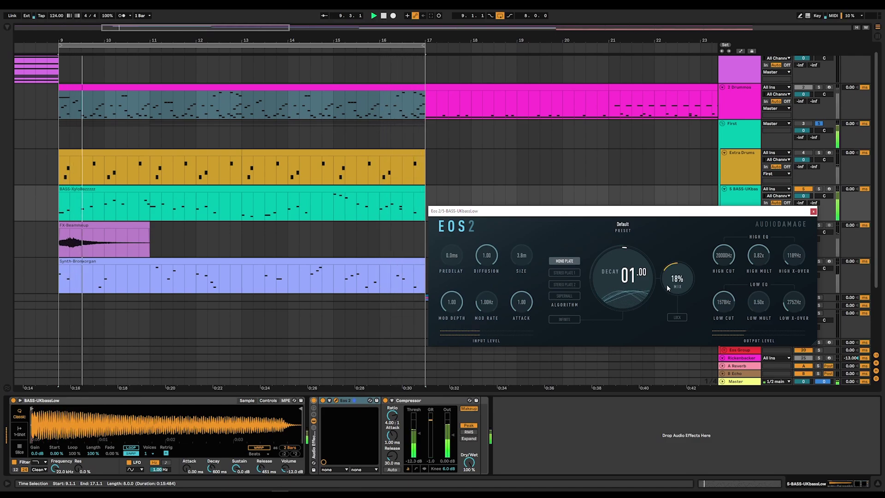
Replay the FX track's reverb from bar 9 several times, then show the Synth-Bronxorgan track's Eos 2
left_click(226, 225)
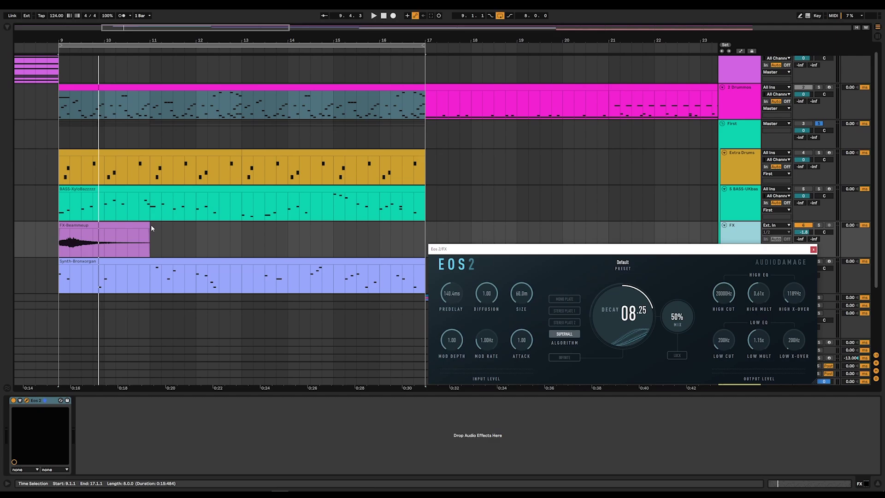
left_click(14, 399)
key("space")
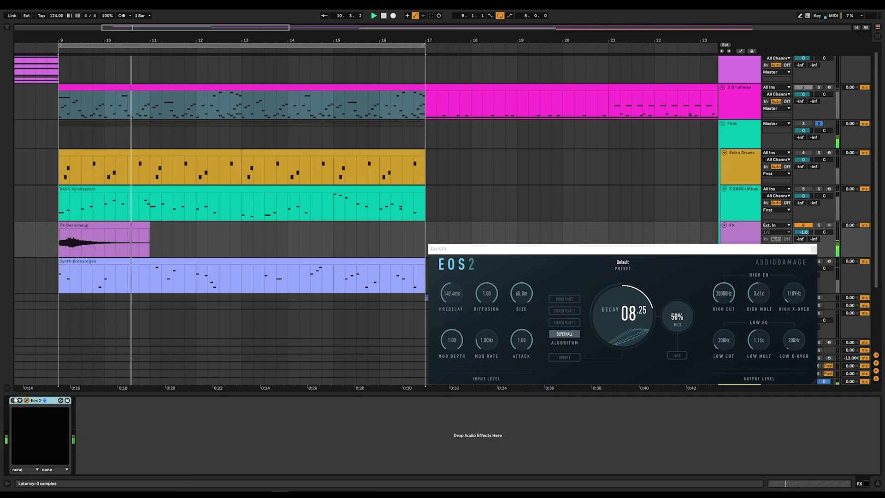
key("space")
key("space")
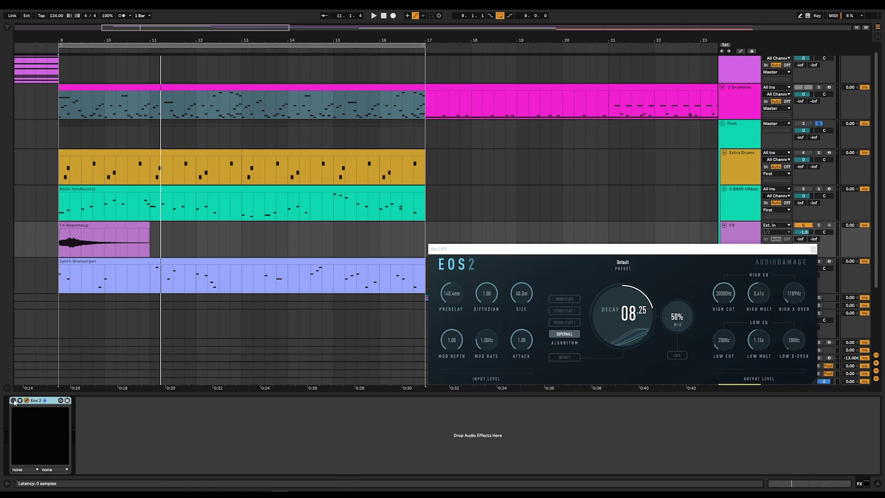
key("space")
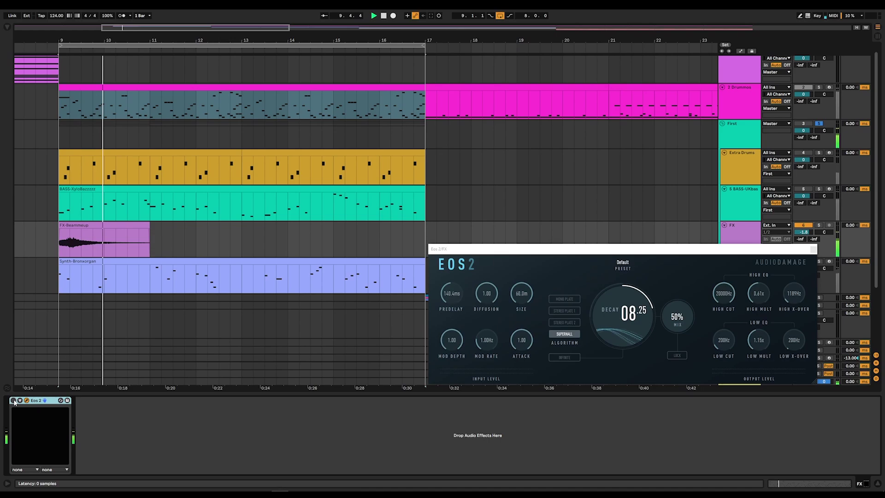
key("space")
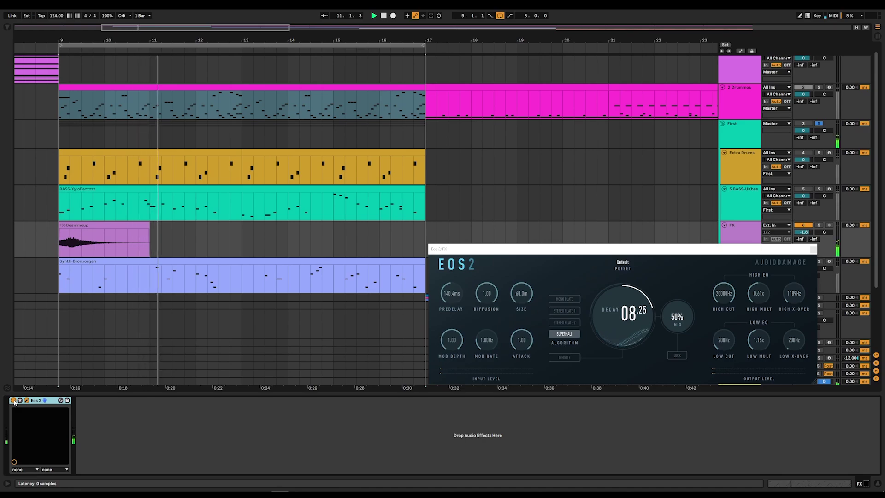
left_click(188, 272)
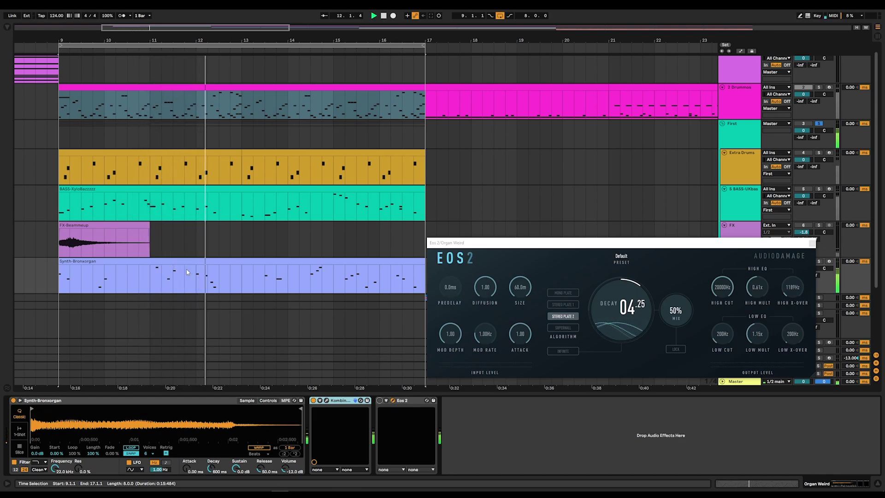
Activate the Organ Weird track's Eos 2 reverb and bring its plugin window back
left_click(380, 400)
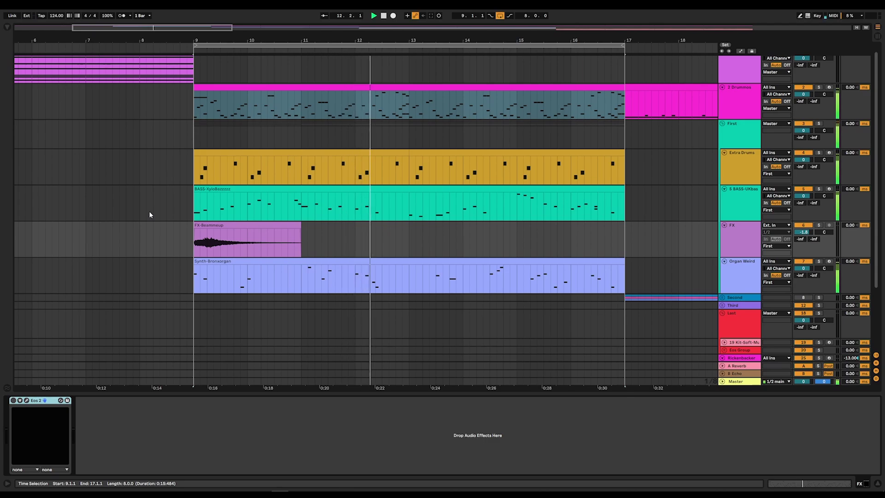
key("Down")
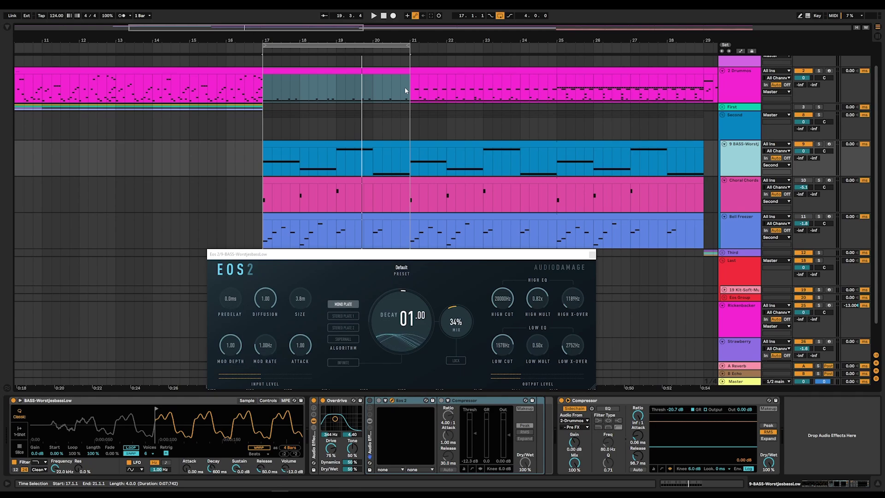
During playback, switch on the bass reverb and compressor rack and set the Eos mix to 35%
key("space")
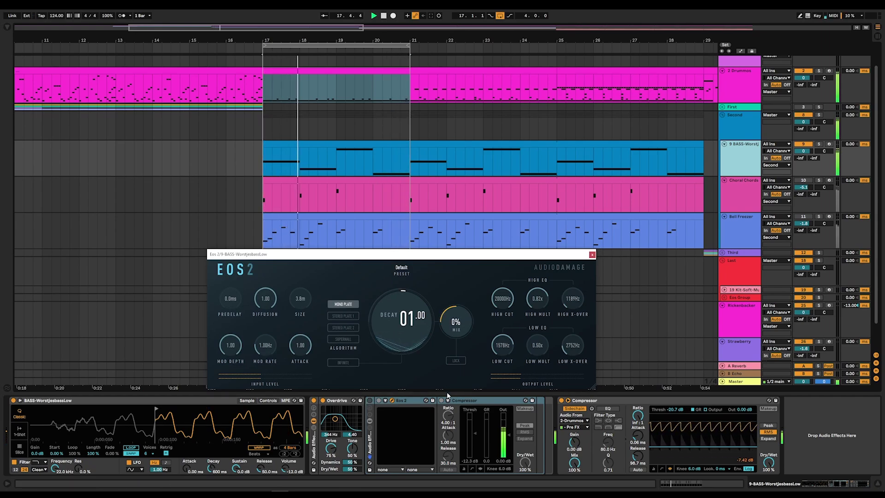
left_click(369, 401)
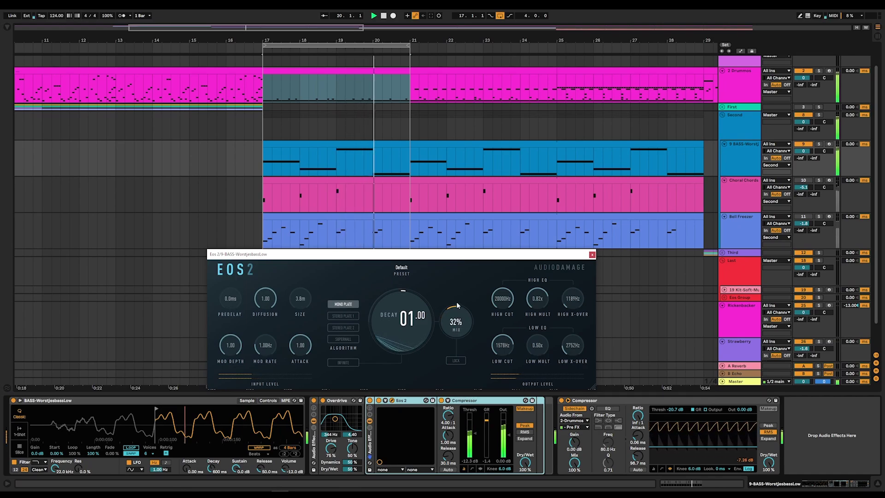
left_click_drag(456, 301, 456, 298)
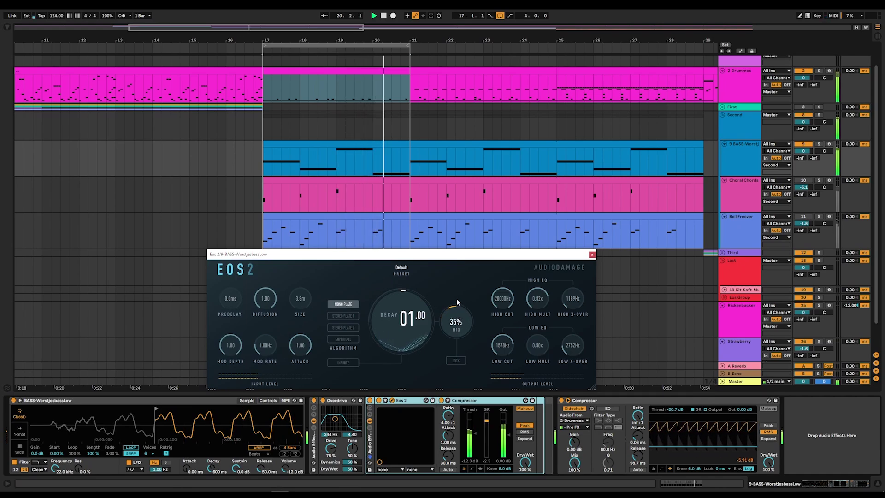
Bypass the compressor and re-enable it to compare, then close the bass Eos 2 window
left_click(370, 400)
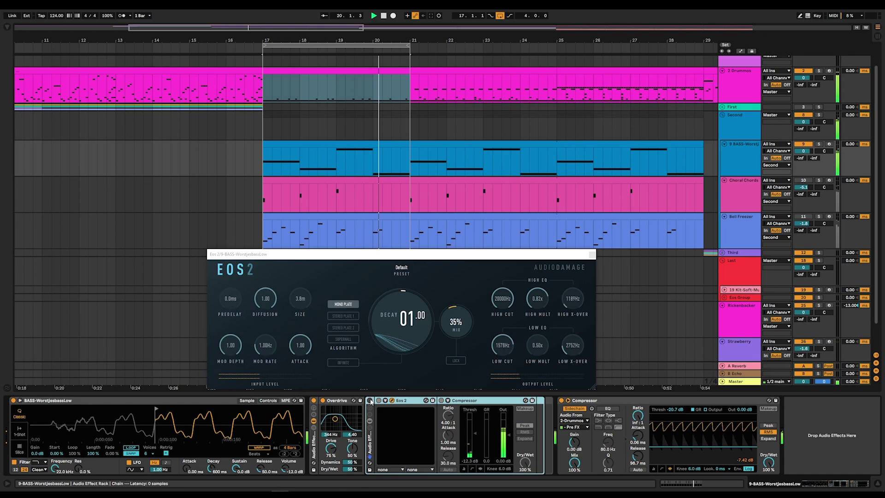
left_click(371, 400)
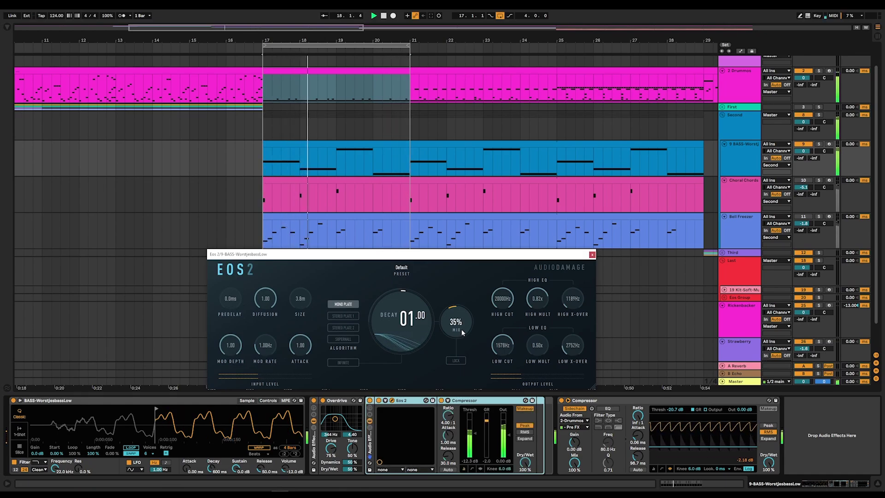
left_click(592, 254)
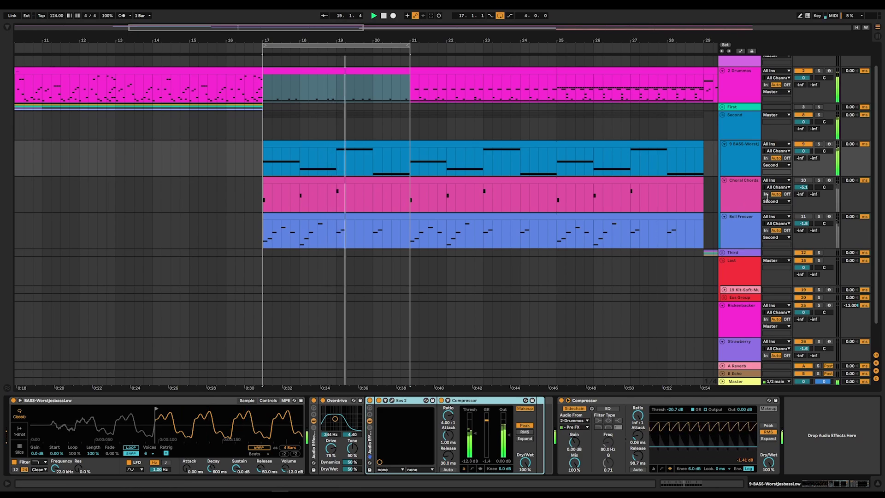
Open the Choral Chords Eos 2 and Filterstation2, set the reverb mix to 45%, and adjust the filter cutoff
left_click(805, 186)
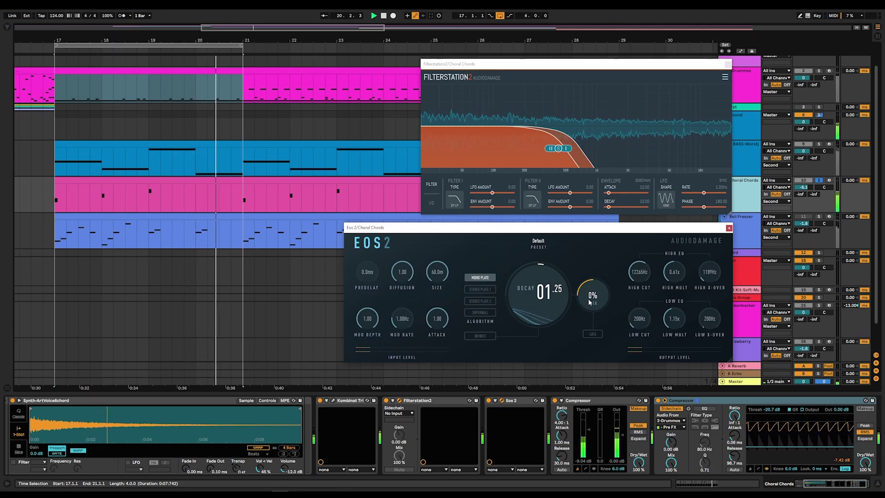
left_click_drag(582, 302, 596, 264)
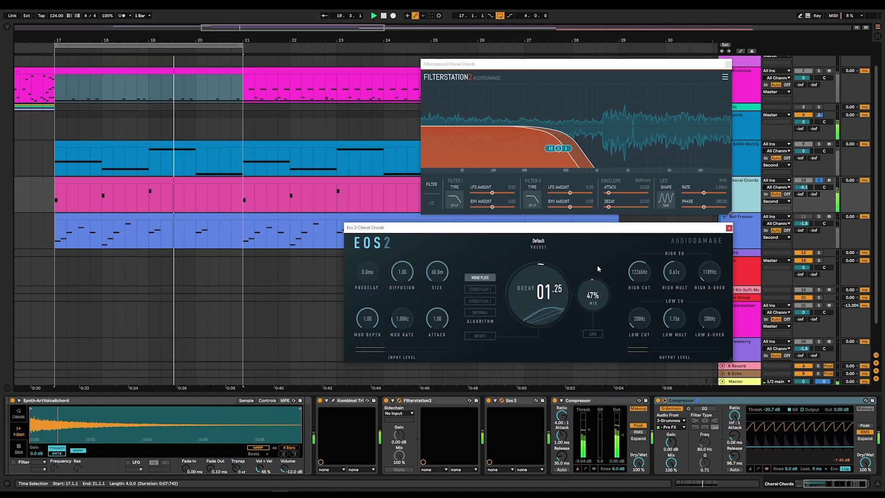
left_click_drag(561, 149, 674, 150)
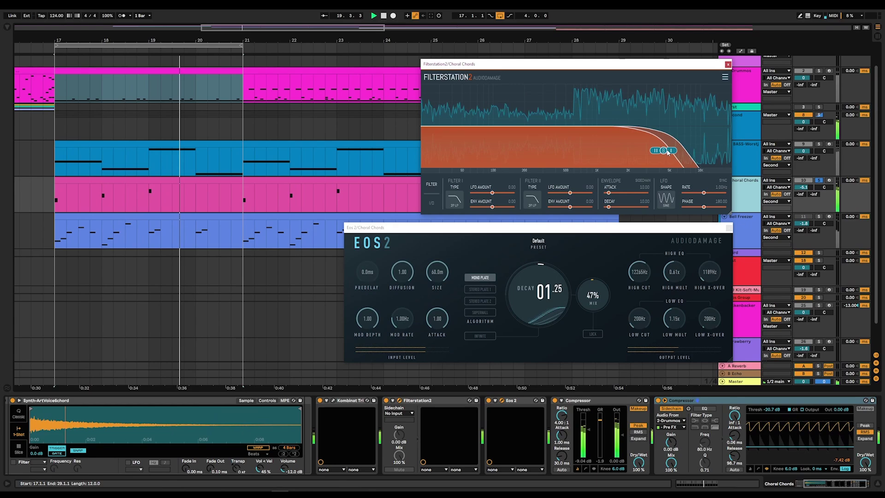
mouse_move(599, 290)
left_mouse_down()
mouse_move(595, 305)
mouse_move(603, 275)
left_mouse_up()
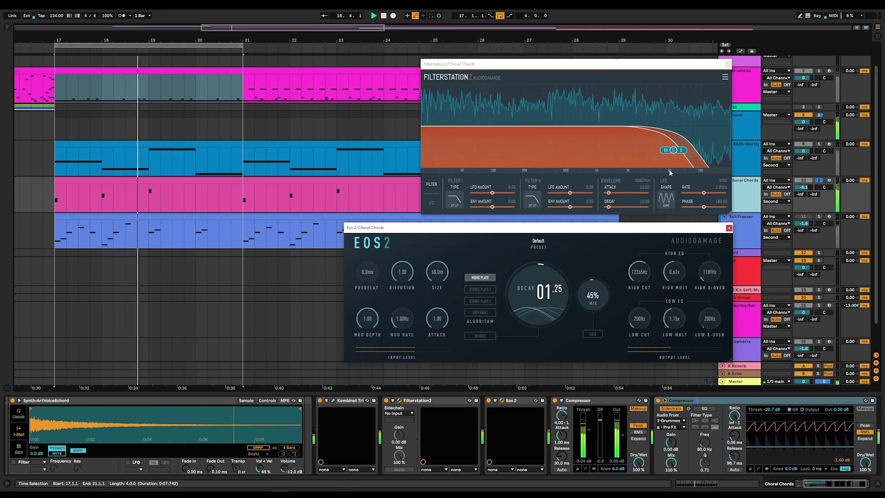
left_click_drag(674, 150, 644, 151)
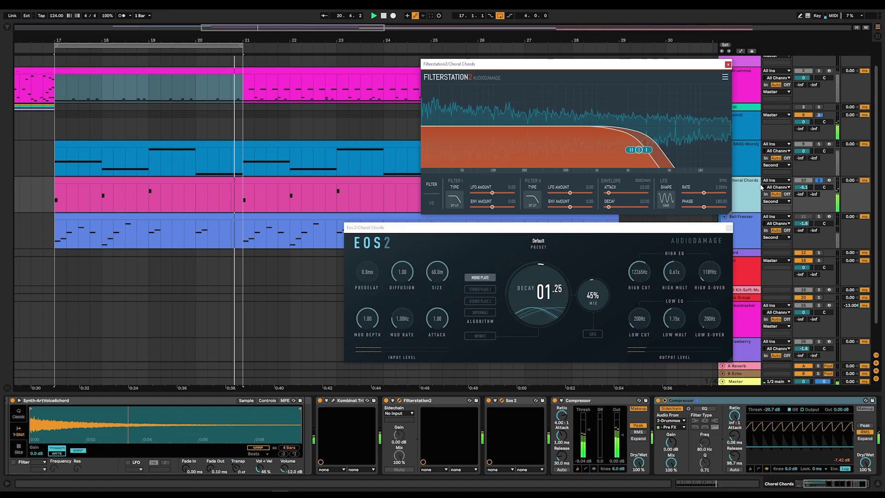
On Bell Freezer, set the Eos 2 mix to 49%, enable infinite hold, and re-enable its compressor
left_click(743, 216)
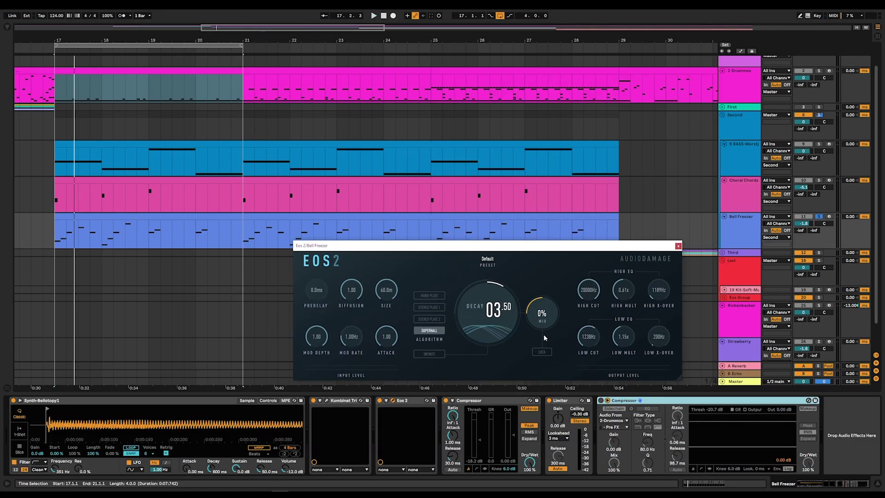
key("space")
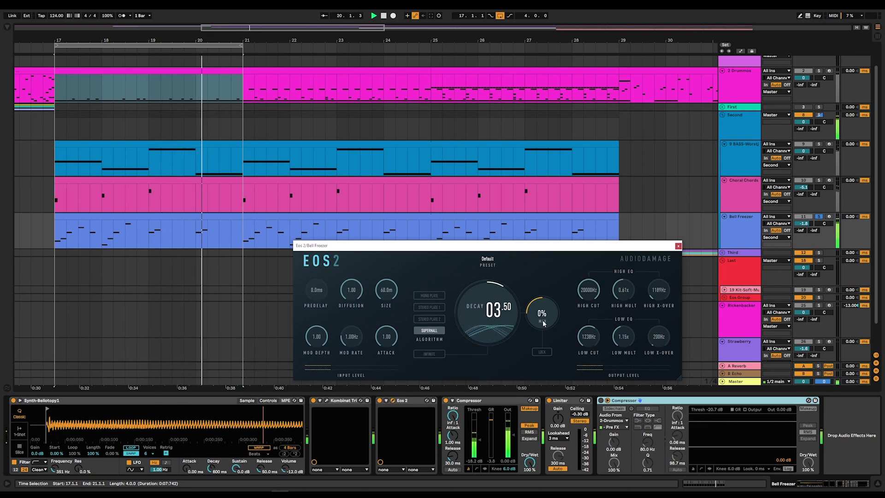
left_click_drag(544, 323, 550, 289)
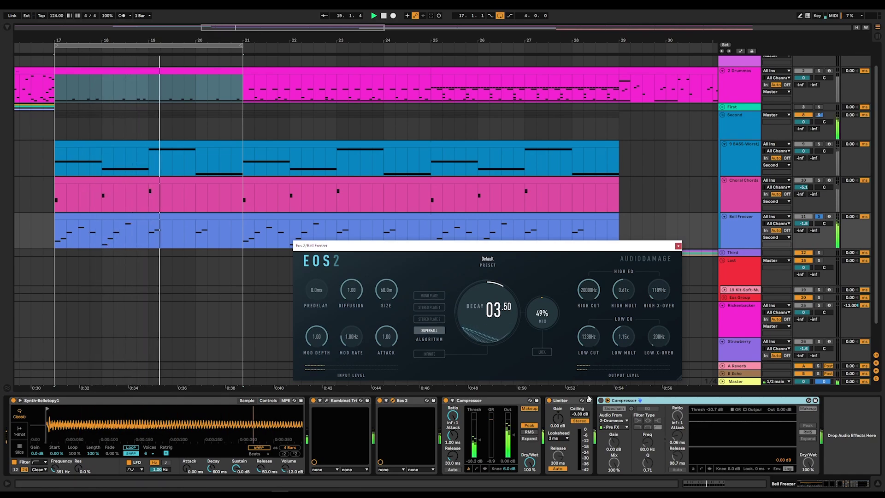
left_click(436, 354)
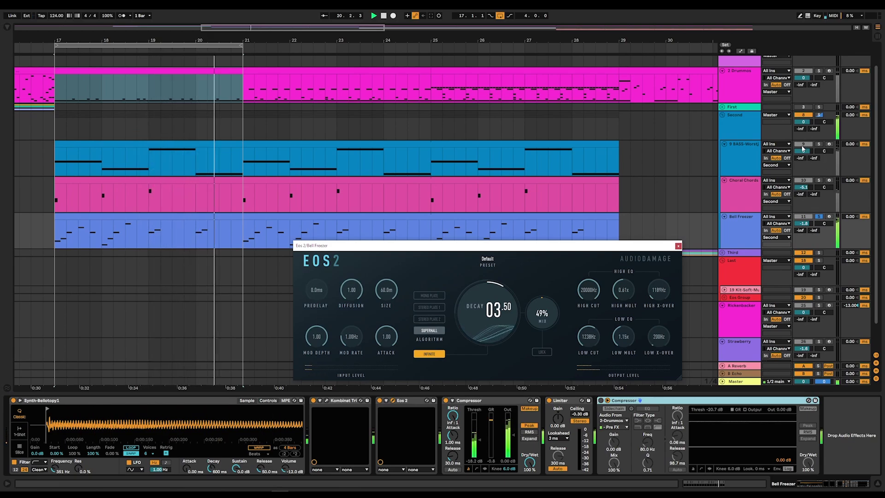
left_click(803, 159)
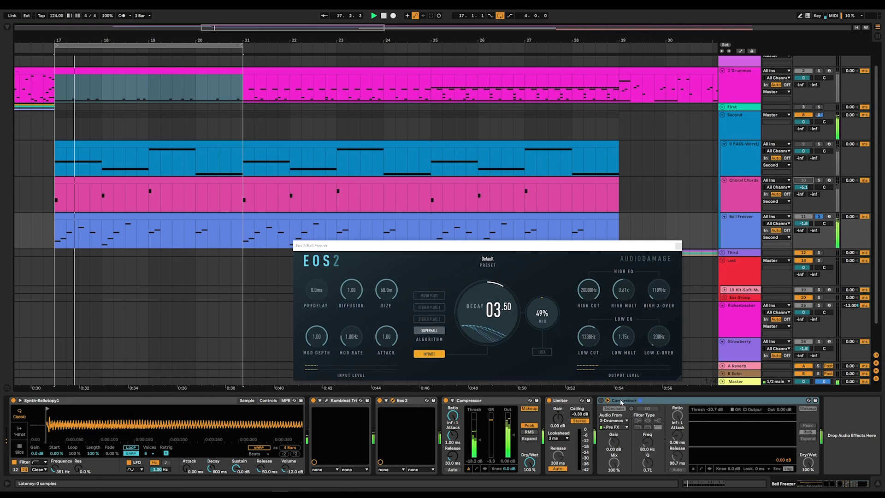
left_click(601, 401)
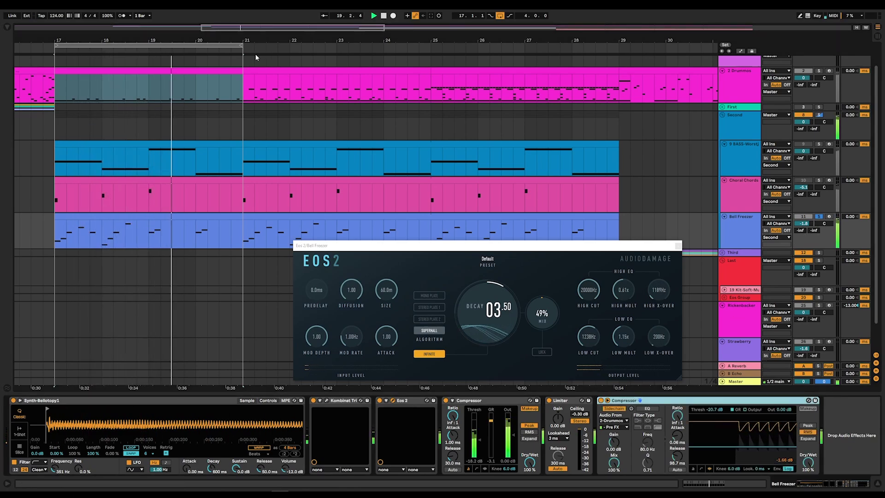
Reselect Bell Freezer and set the loop brace across bars 21–24
left_click(496, 134)
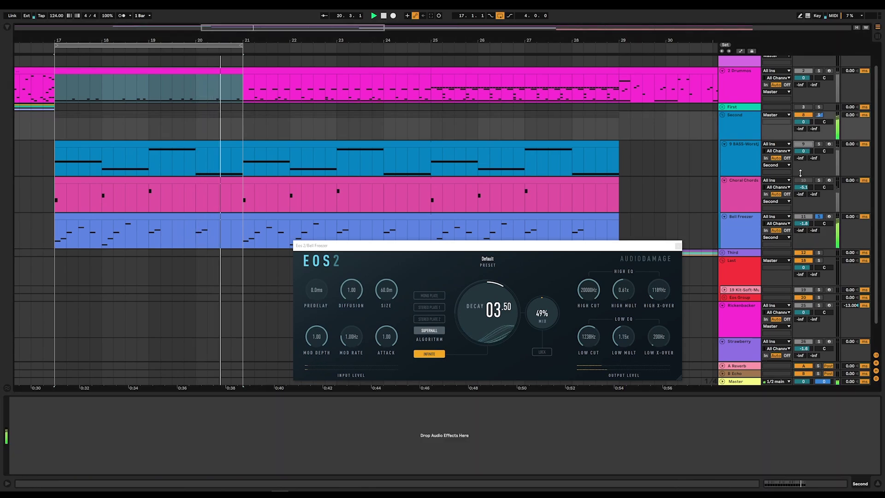
left_click(415, 231)
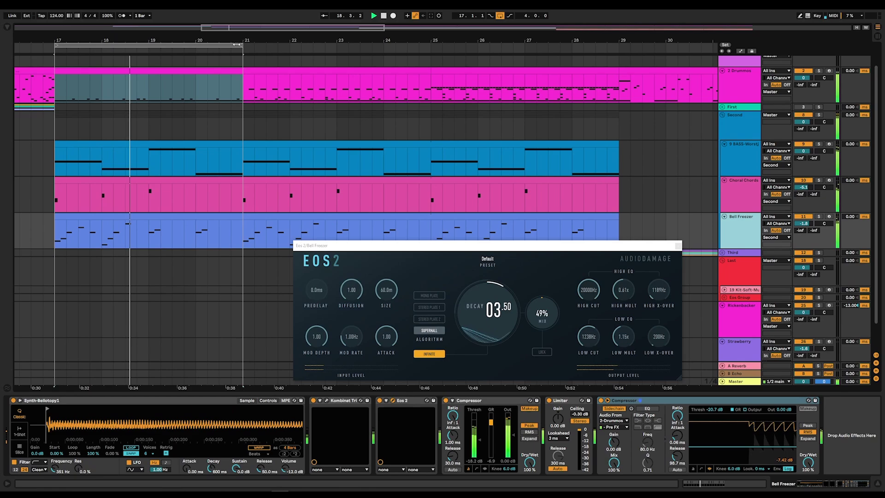
left_click_drag(236, 44, 620, 54)
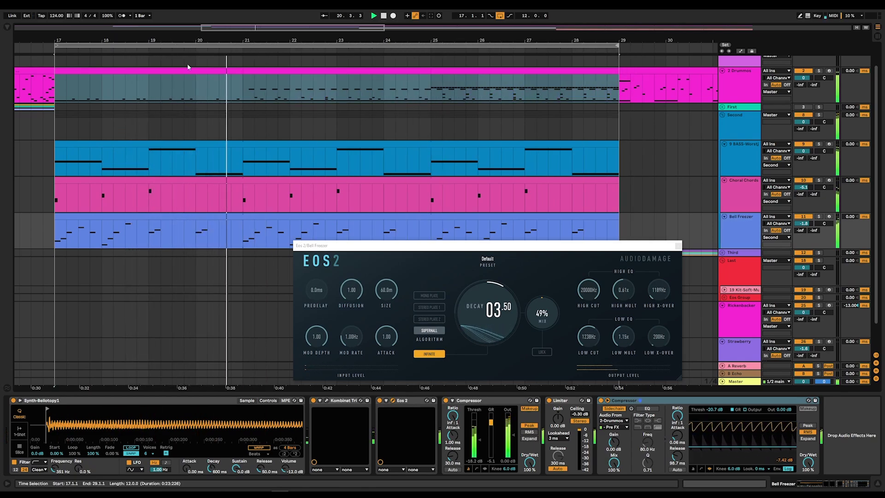
left_click_drag(55, 46, 244, 70)
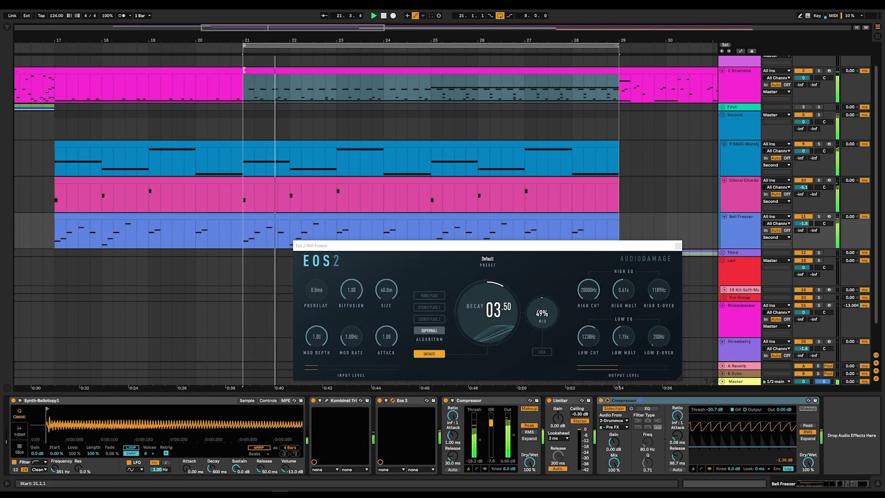
Raise the Choral Chords Filterstation2 cutoff to about 8K
key("Up")
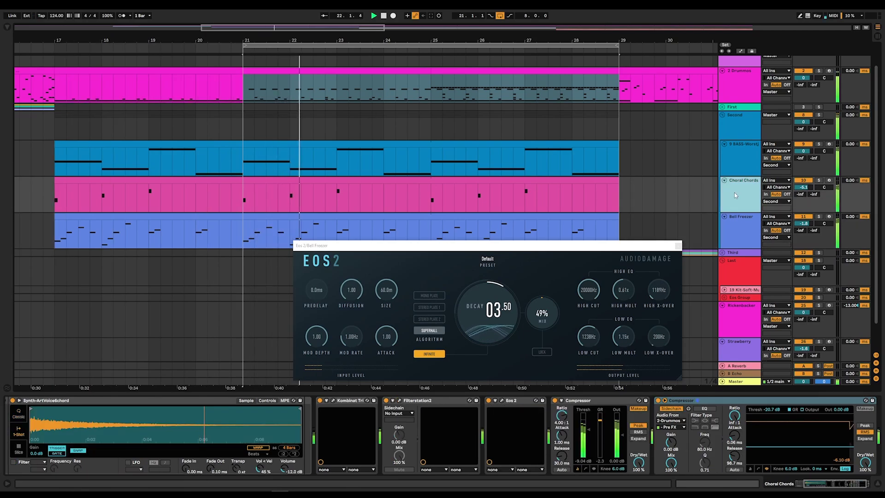
left_click(400, 401)
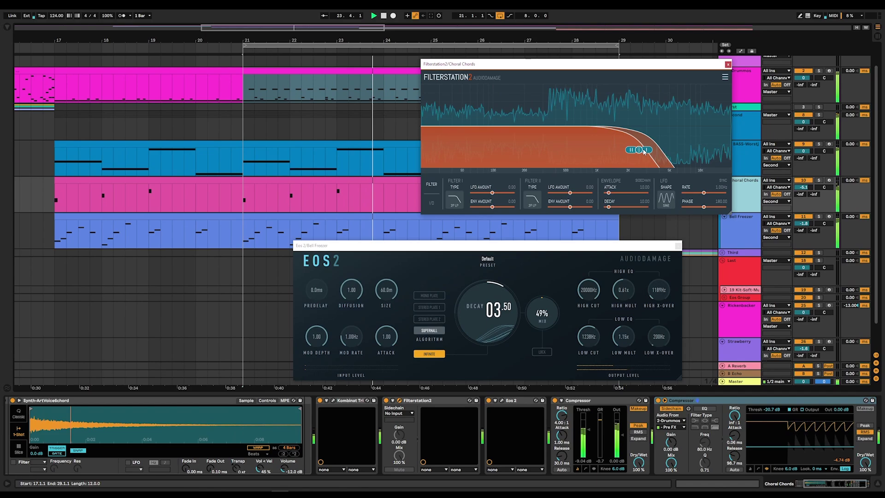
left_click_drag(644, 152, 725, 150)
Back on Bell Freezer, move the loop start to bar 25 and turn off infinite hold
key("Down")
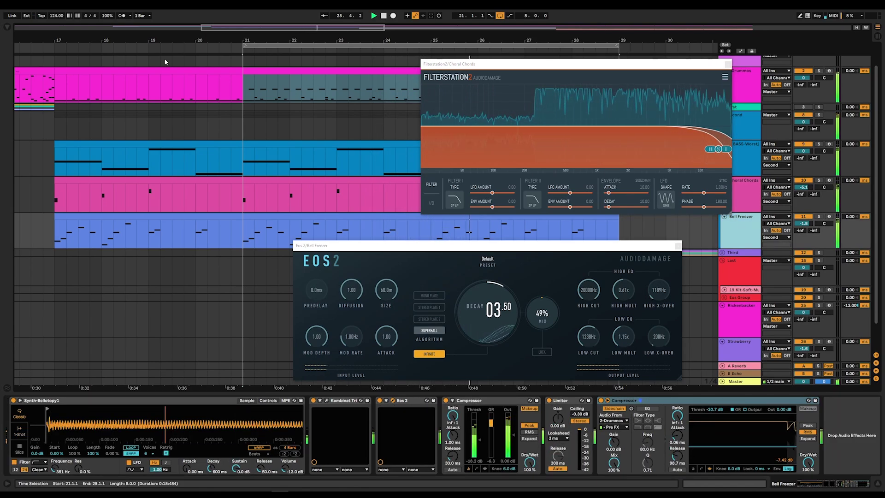
left_click_drag(243, 45, 431, 56)
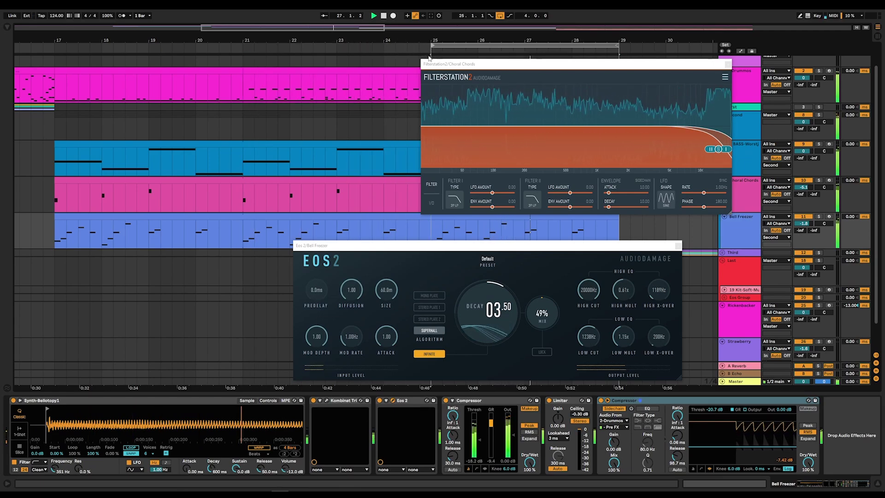
left_click(429, 355)
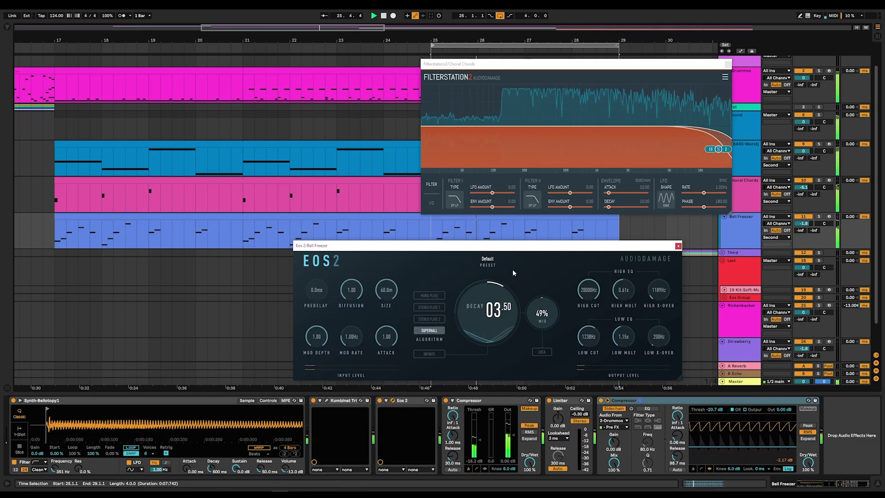
Fine-tune the Choral Chords filter cutoff, zoom to the looped bars, and re-enable infinite hold
left_click_drag(719, 149, 614, 148)
key("plus")
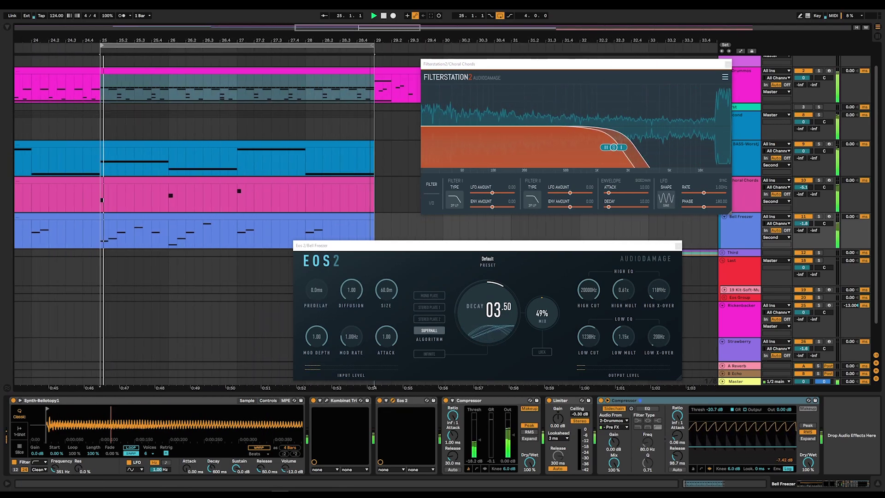
left_click_drag(613, 147, 718, 151)
left_click(429, 354)
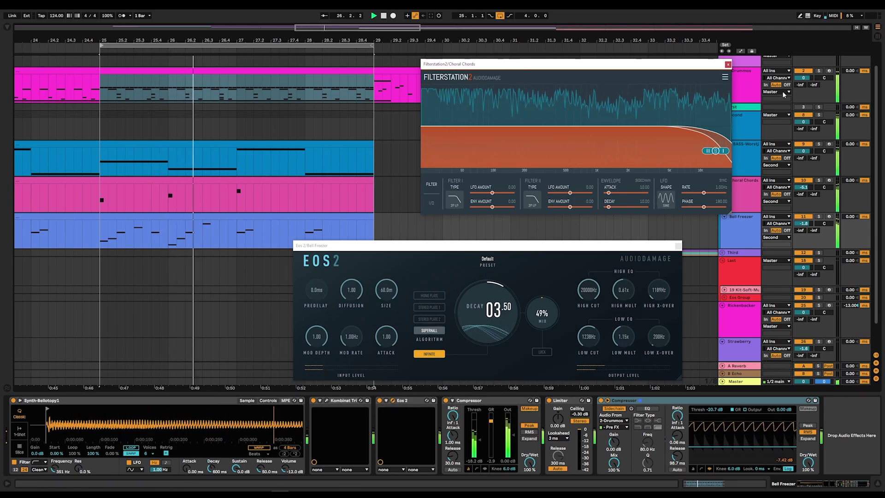
Stop playback, turn infinite hold off, and bring up the acoustic guitar track's Eos 2
left_click(754, 82)
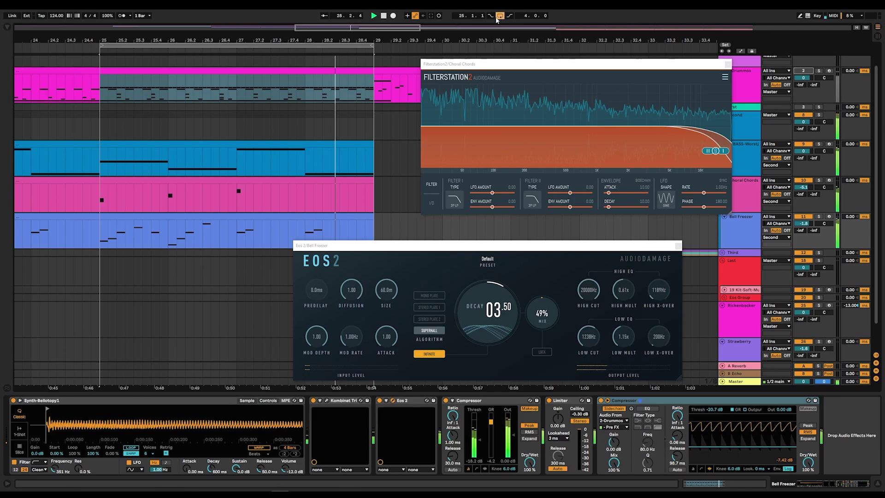
key("space")
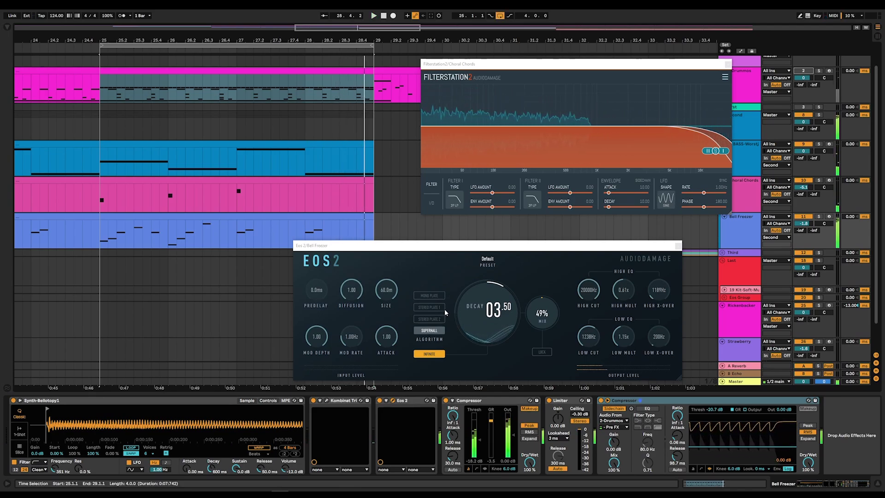
left_click(434, 356)
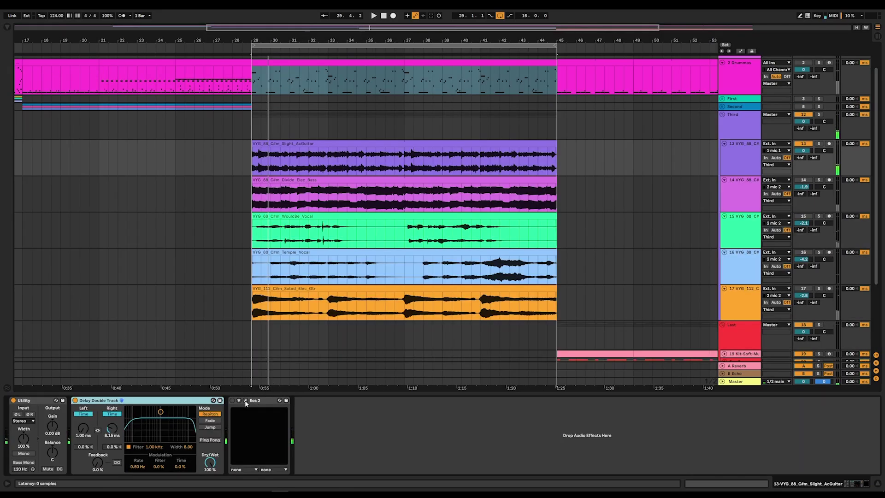
left_click(246, 400)
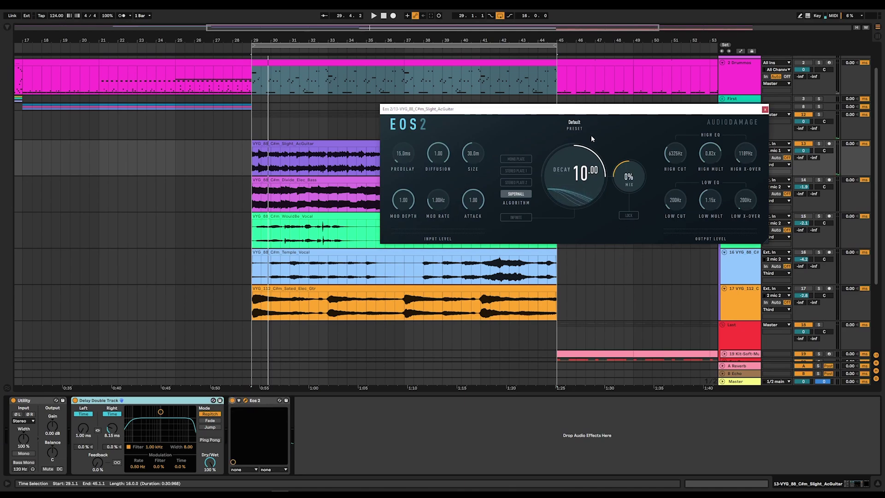
Set the acoustic guitar Eos 2 mix to 27% during playback, then close its window
left_click_drag(592, 111, 511, 343)
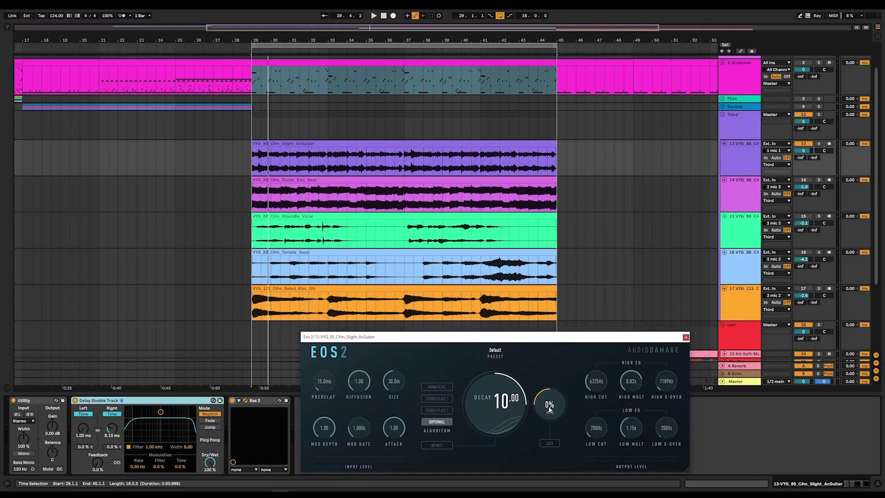
key("space")
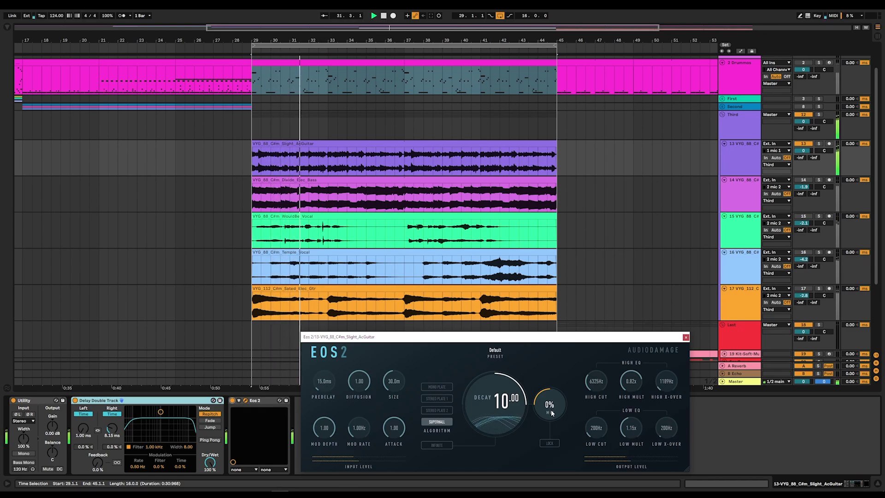
left_click_drag(554, 406, 556, 395)
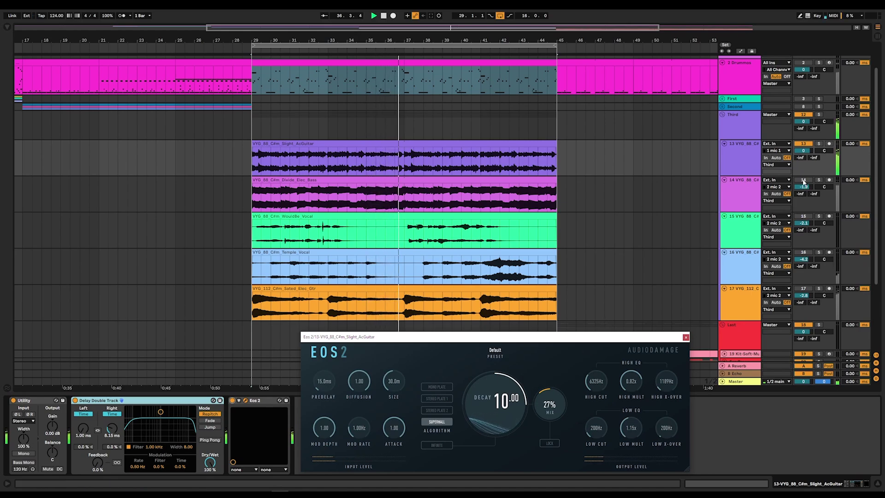
left_click(803, 181)
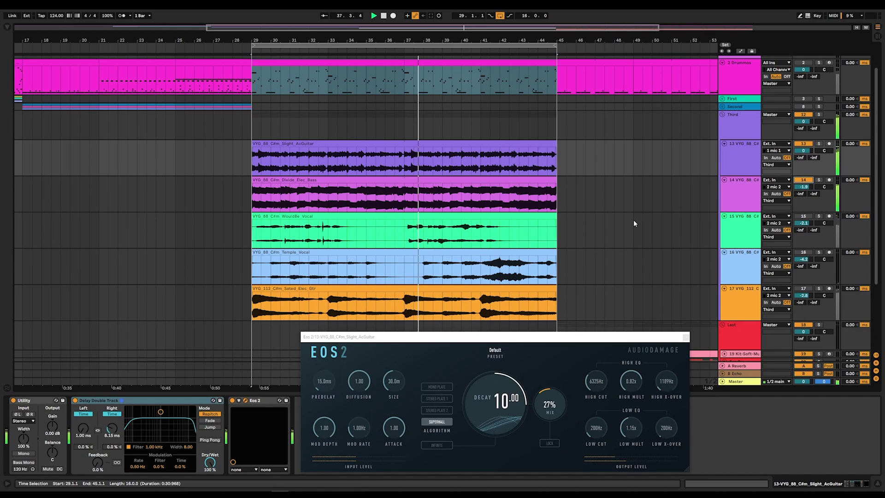
left_click(740, 266)
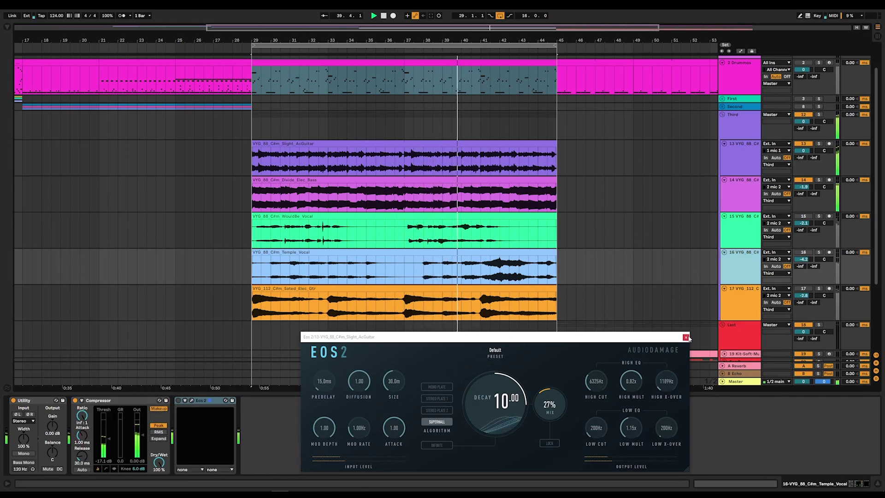
key("ctrl+alt+p")
Open the Temple Vocal Eos 2 window and switch the Temple Vocal track back on
left_click(353, 253)
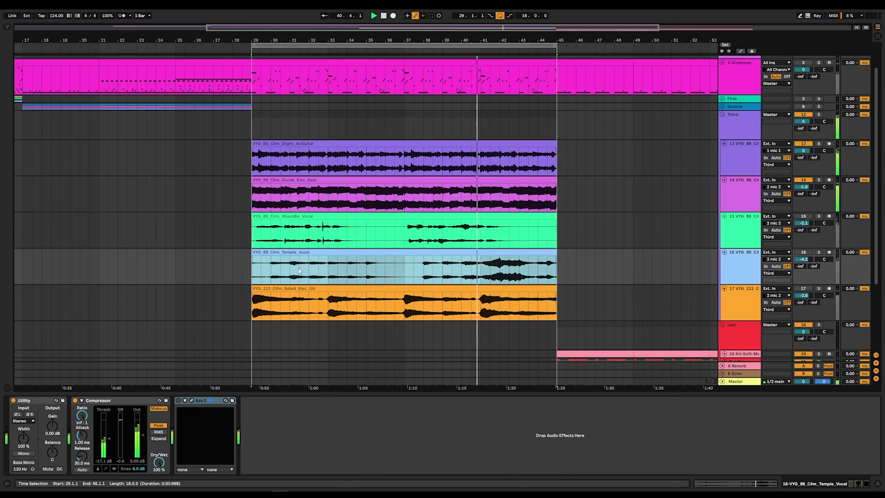
left_click(191, 401)
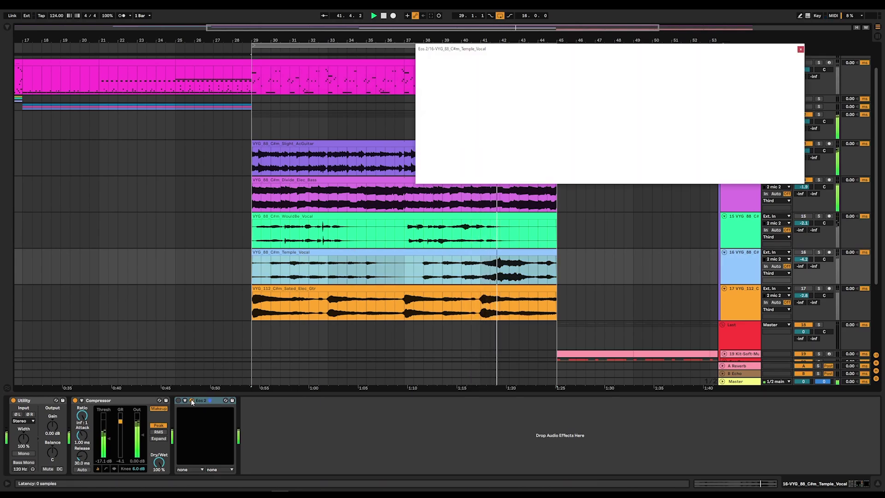
left_click_drag(549, 55, 422, 346)
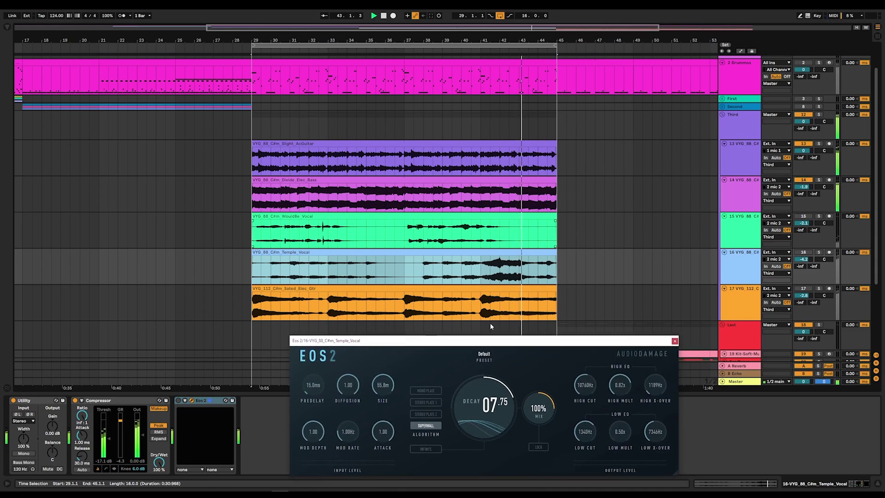
left_click(808, 253)
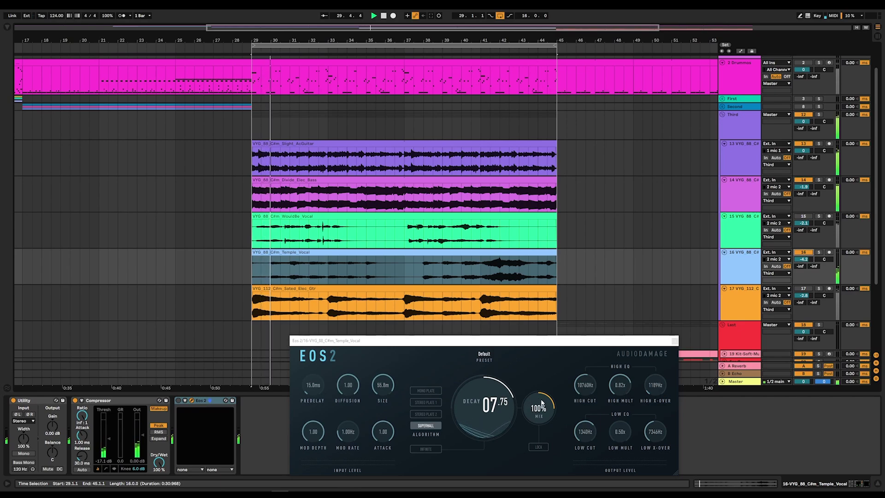
Sweep the Temple Vocal reverb mix down and back to 100%, then select OutOfHand Vocal
left_click_drag(541, 401, 536, 484)
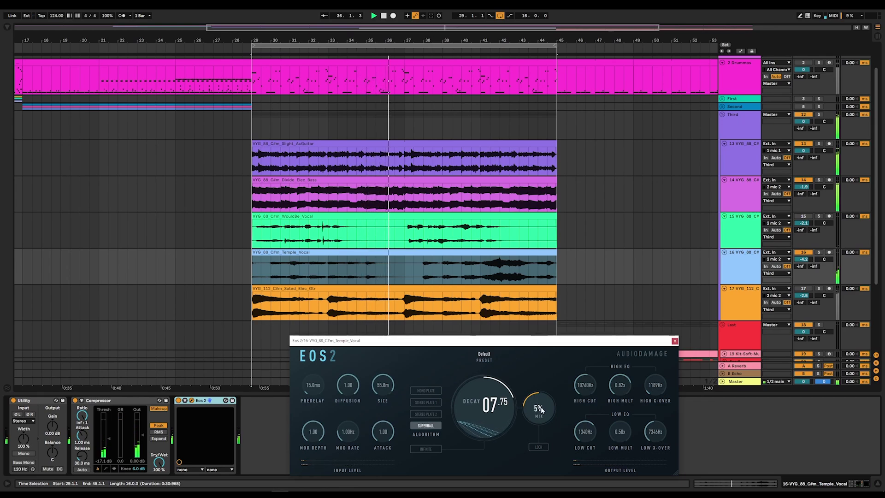
left_click_drag(542, 414, 549, 307)
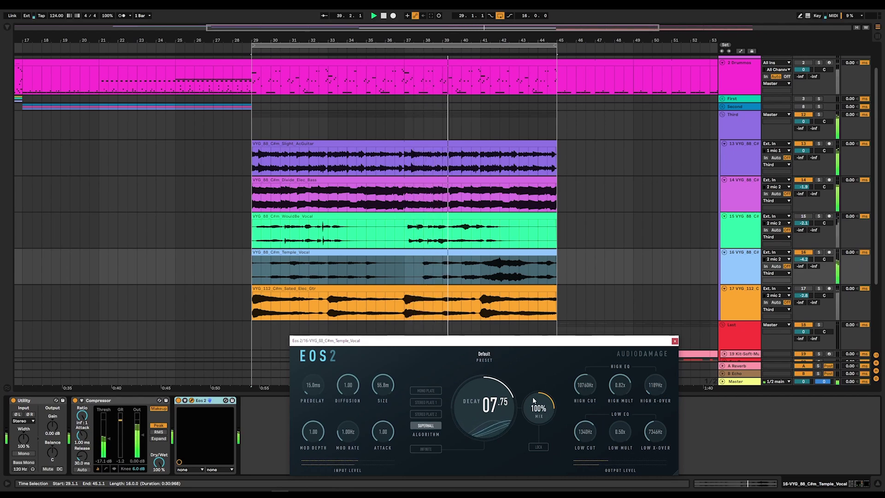
left_click(743, 230)
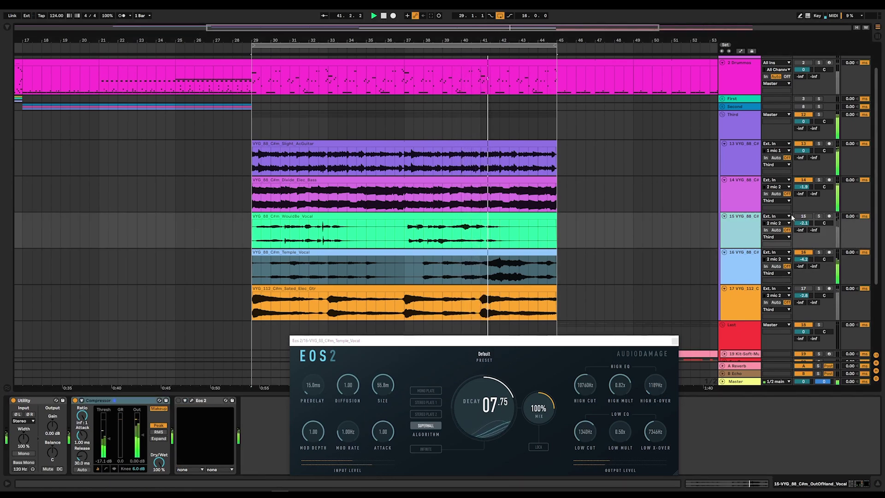
Close the Temple Vocal reverb, switch on OutOfHand Vocal, and open its Eos 2 window
left_click(675, 341)
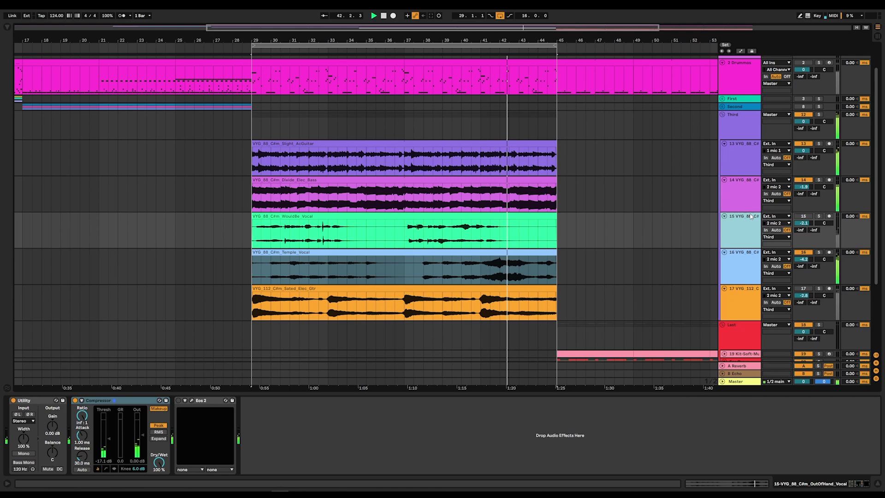
left_click(804, 217)
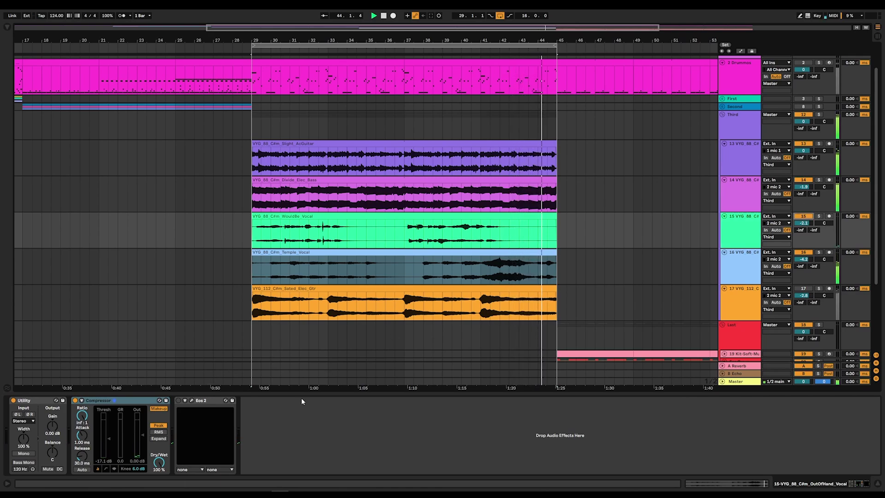
left_click(192, 402)
left_click_drag(308, 101, 556, 339)
Turn the Eos 2 device on, set its mix to 26%, and close the window
left_click_drag(525, 402, 528, 469)
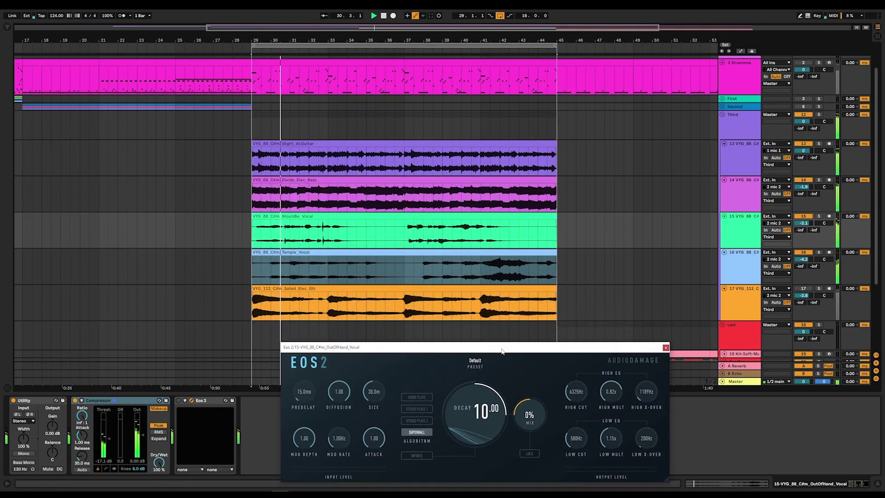
left_click_drag(498, 339, 496, 342)
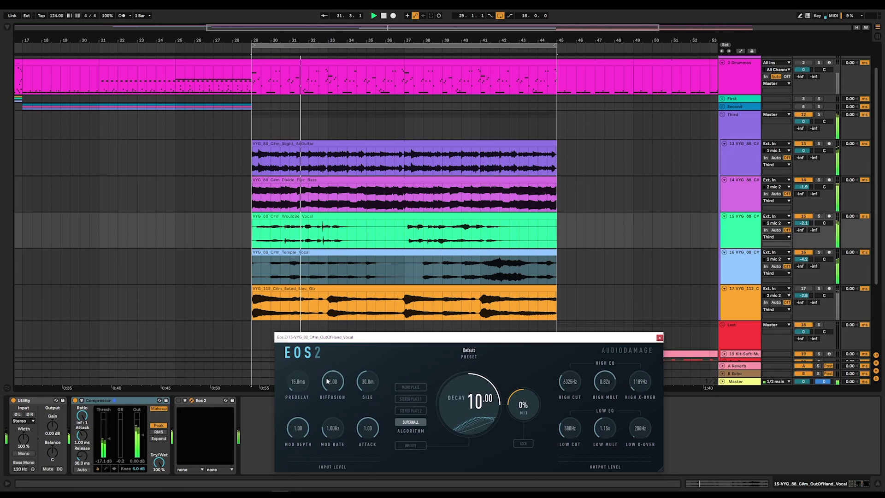
left_click(178, 401)
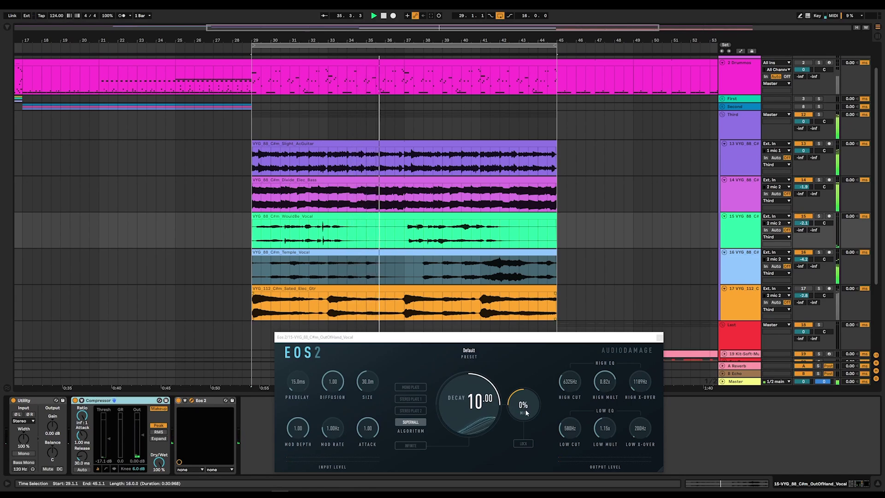
left_click_drag(526, 413, 529, 395)
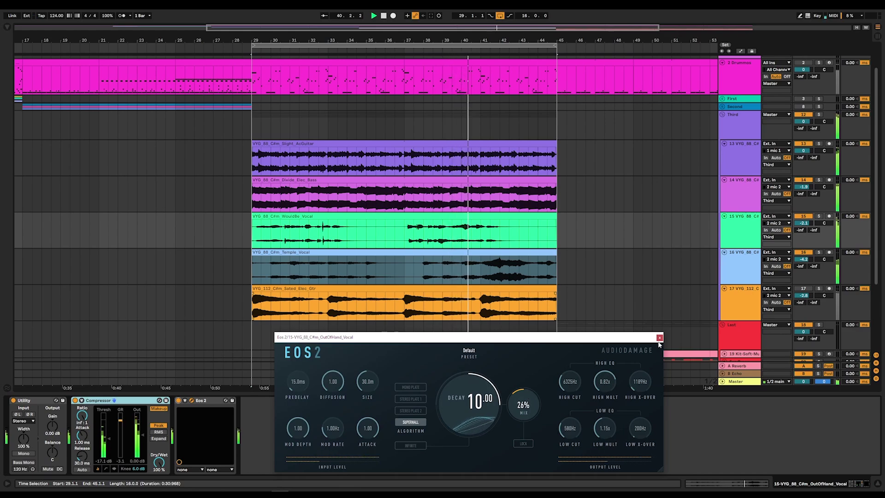
left_click(660, 337)
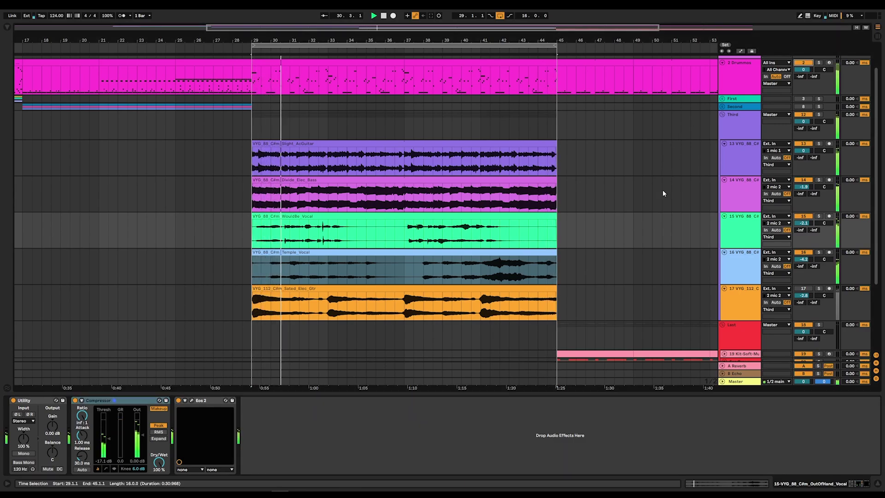
Open the Sated Elec Gtr Eos 2 and set mix to 47% and mod depth to 0.94
left_click(582, 305)
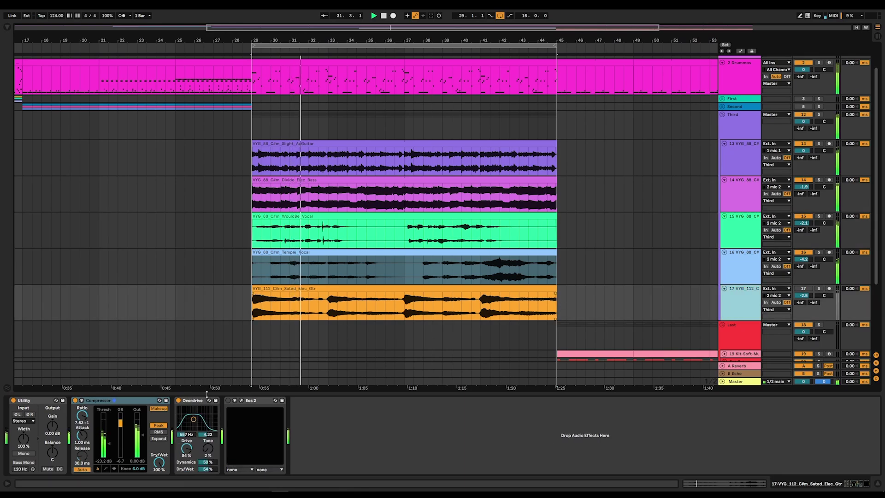
left_click(241, 401)
left_click_drag(517, 59, 388, 348)
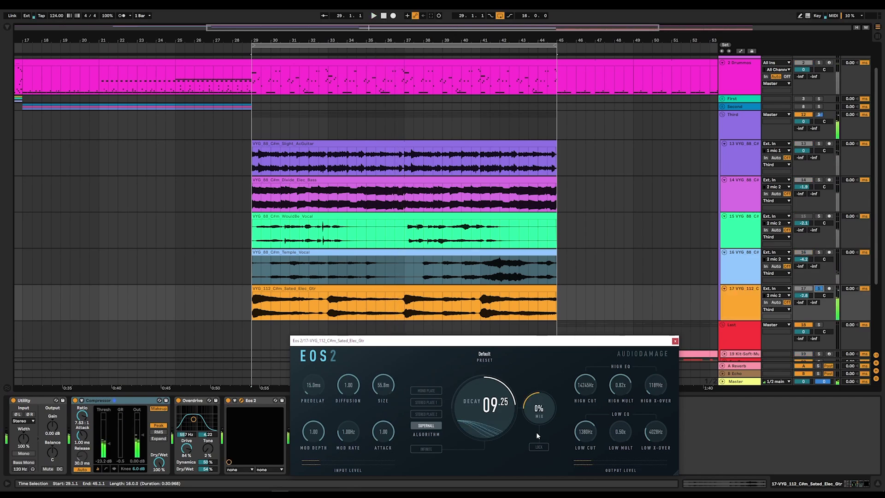
key("space")
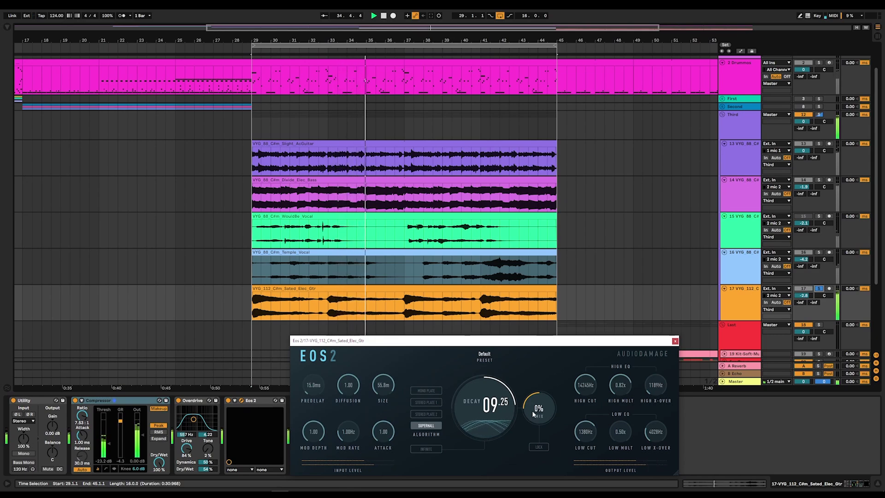
left_click_drag(536, 416, 541, 376)
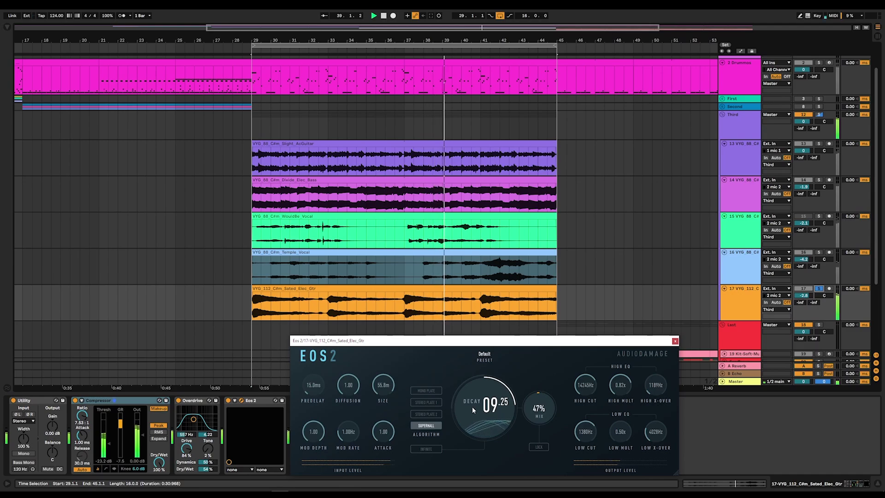
left_click_drag(319, 431, 319, 433)
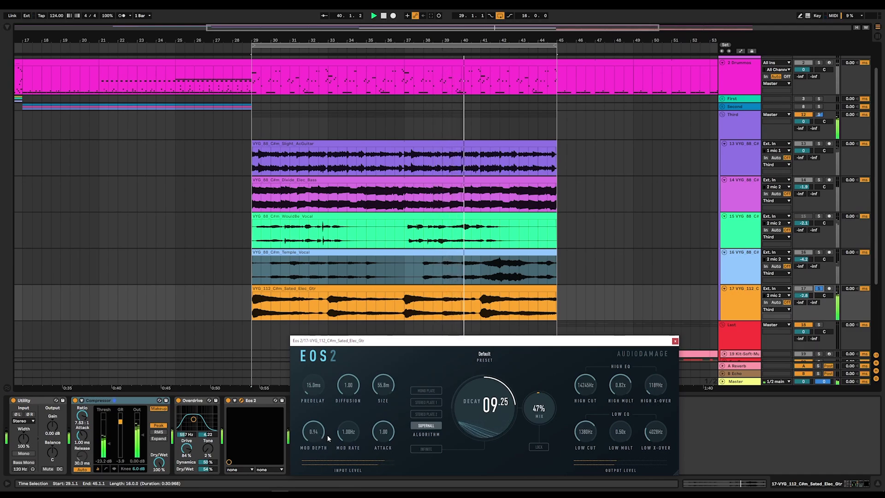
mouse_move(541, 408)
left_mouse_down()
mouse_move(554, 374)
mouse_move(547, 411)
left_mouse_up()
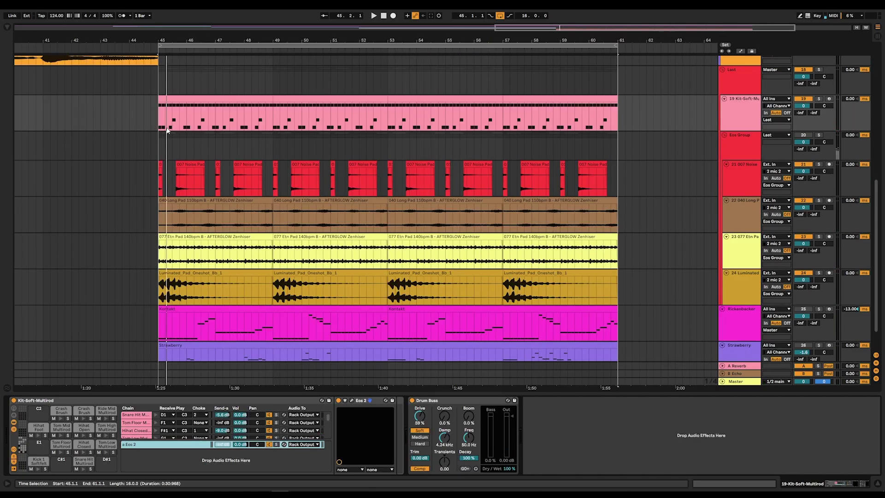
scroll(195, 185, "down", 2)
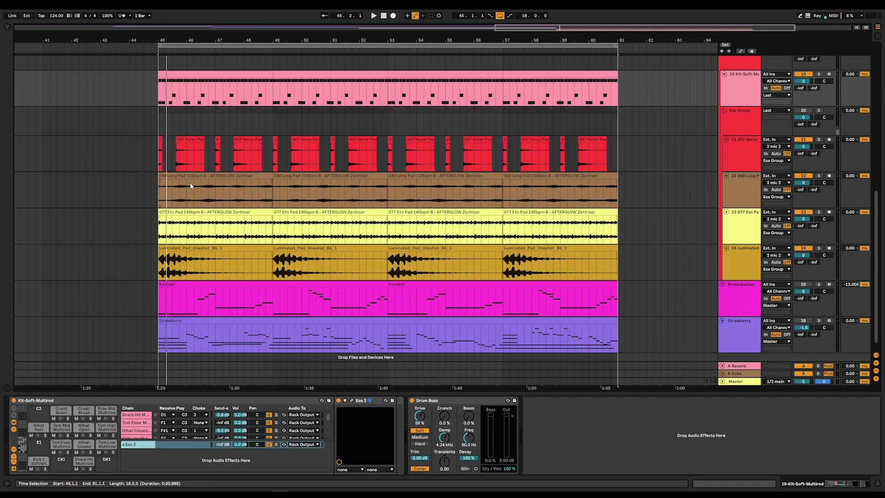
scroll(191, 186, "up", 1)
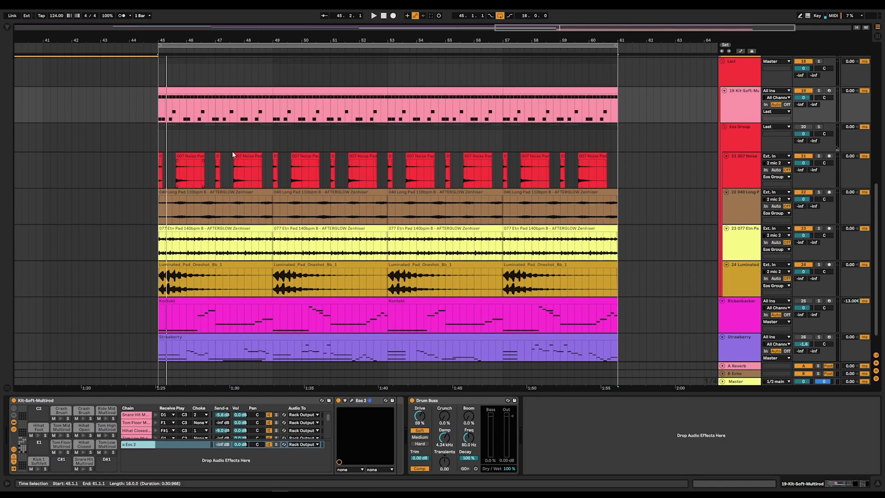
key("space")
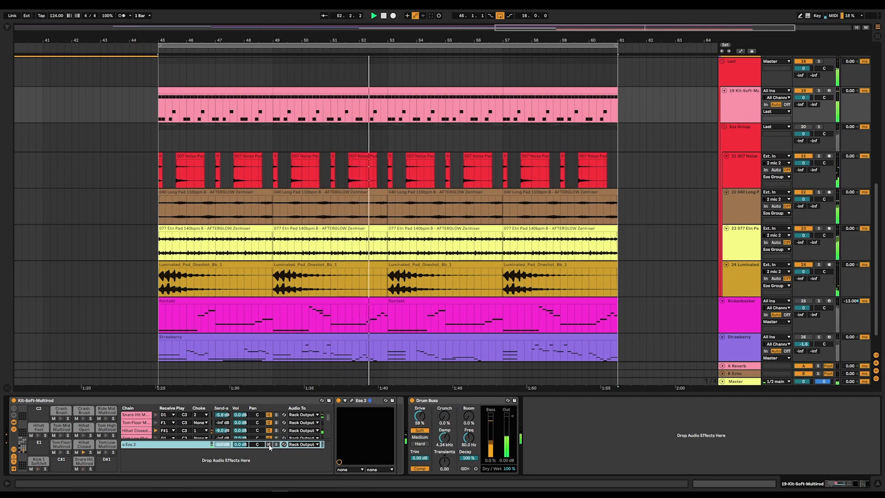
left_click(352, 400)
left_click_drag(484, 54, 384, 256)
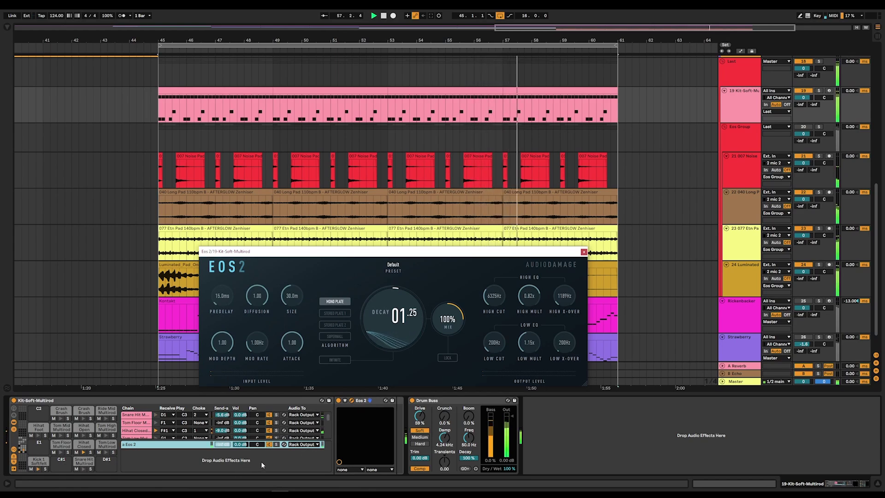
left_click(268, 444)
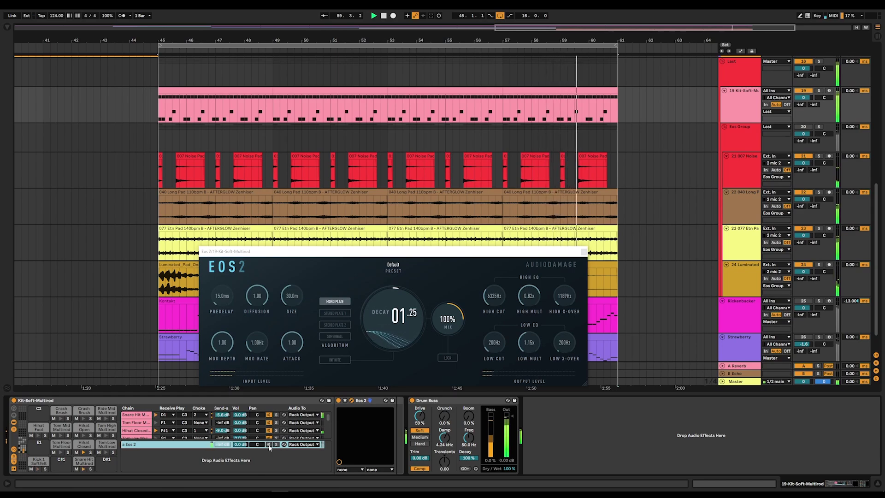
left_click(268, 445)
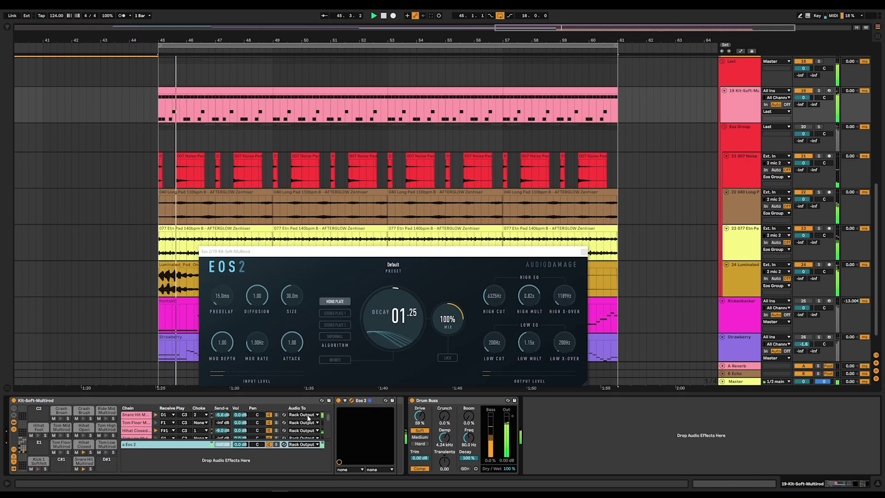
left_click(584, 251)
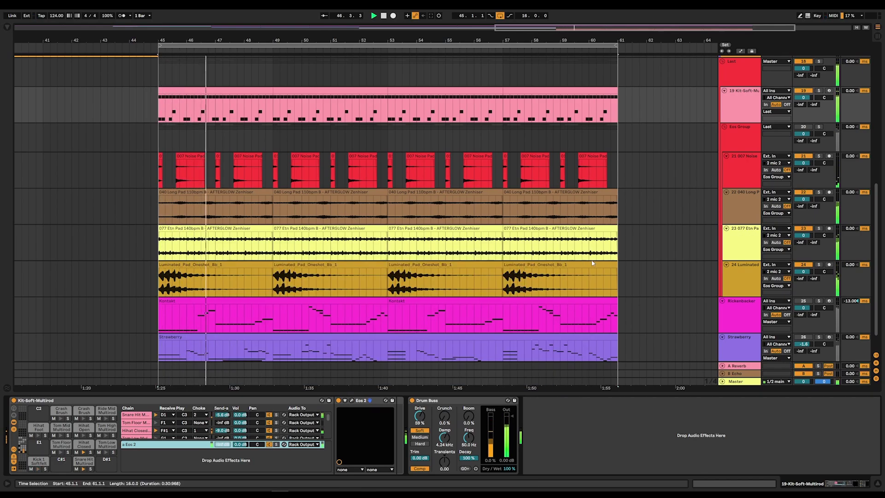
Open the Eos Group's Eos 2 window and start playback of the ambient section
left_click(742, 141)
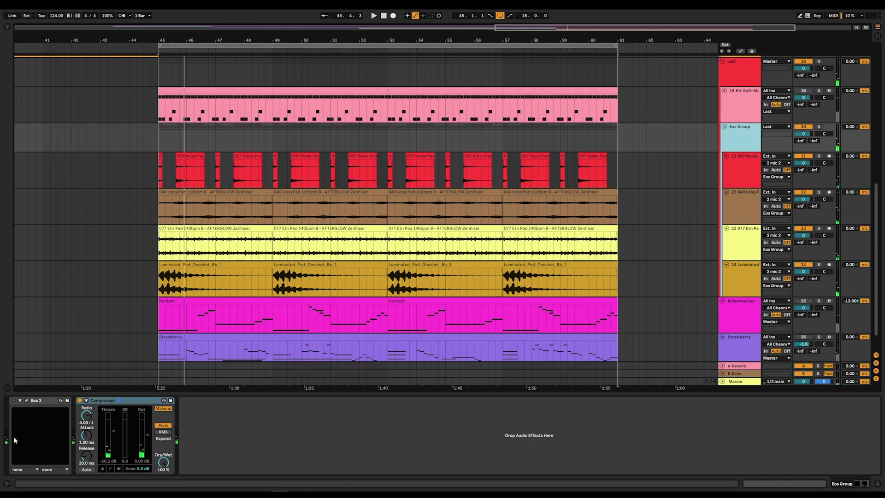
left_click(26, 401)
left_click_drag(438, 49, 415, 356)
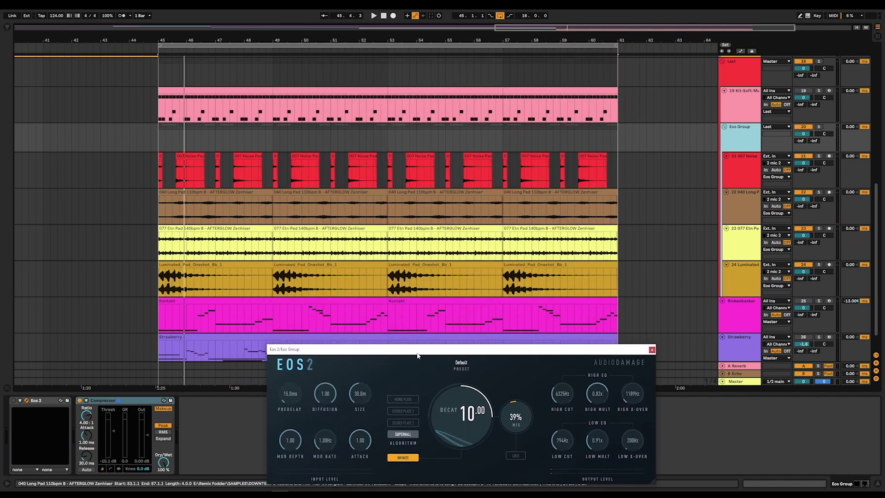
key("space")
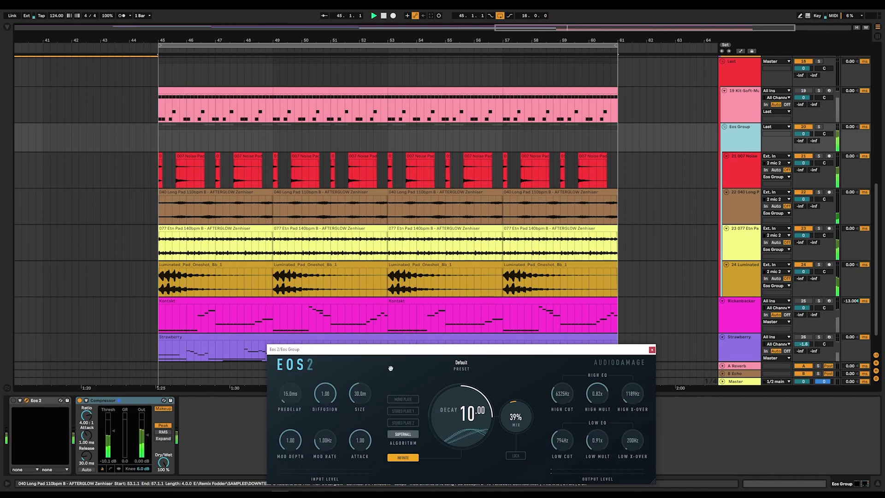
Turn off infinite decay, drop the Eos Group reverb mix to 0%, then raise it again
left_click(402, 458)
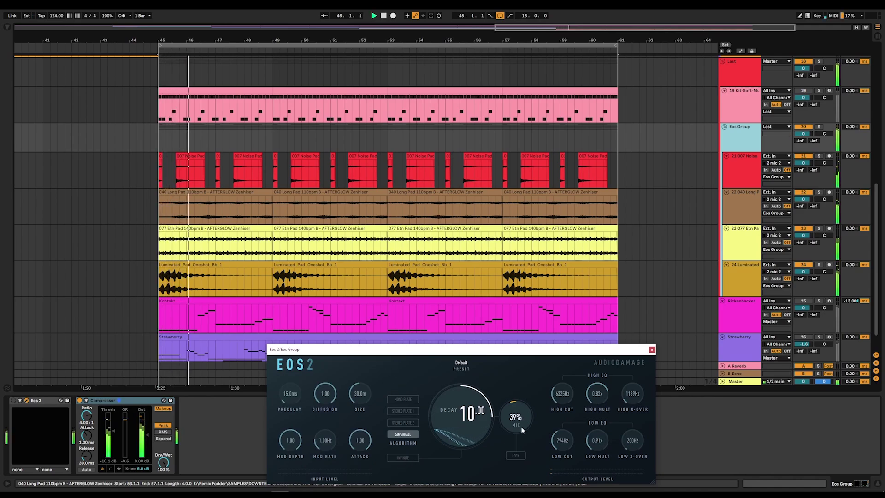
left_click_drag(521, 427, 521, 456)
left_click(218, 405)
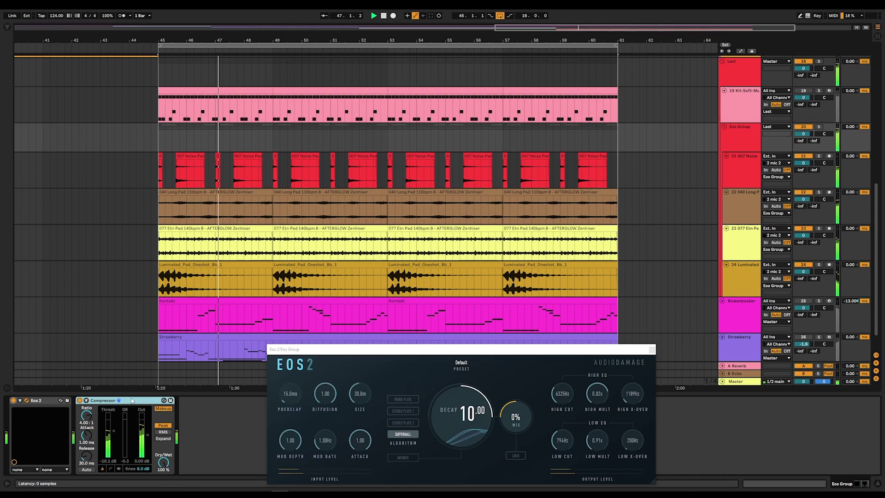
left_click(520, 425)
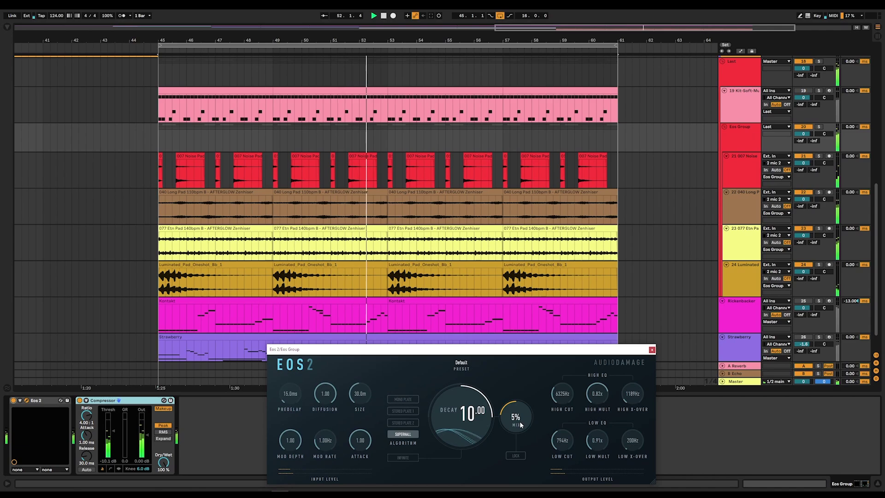
left_click_drag(519, 428, 524, 399)
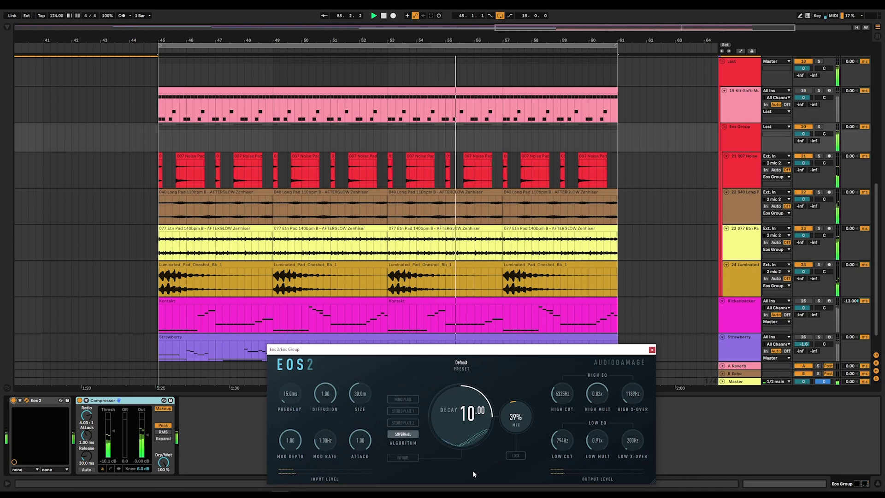
Toggle infinite hold on and off, close the reverb window, and fold the Eos Group
left_click(404, 458)
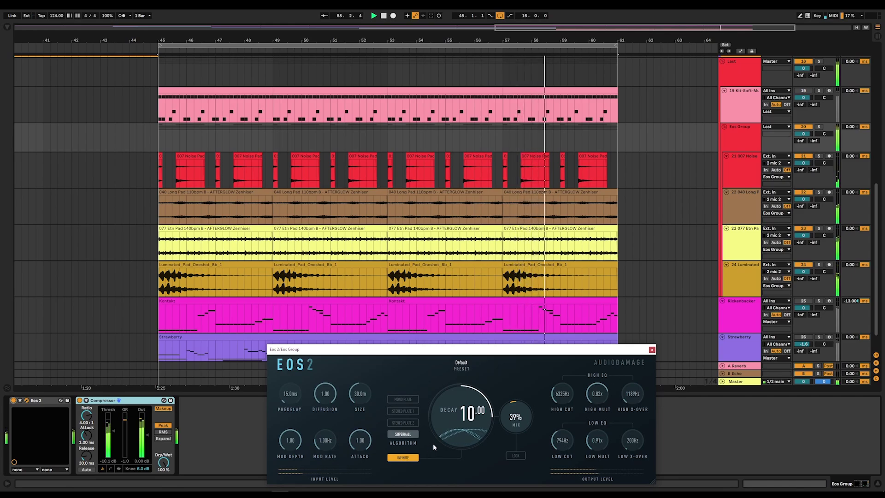
left_click(403, 458)
left_click(651, 349)
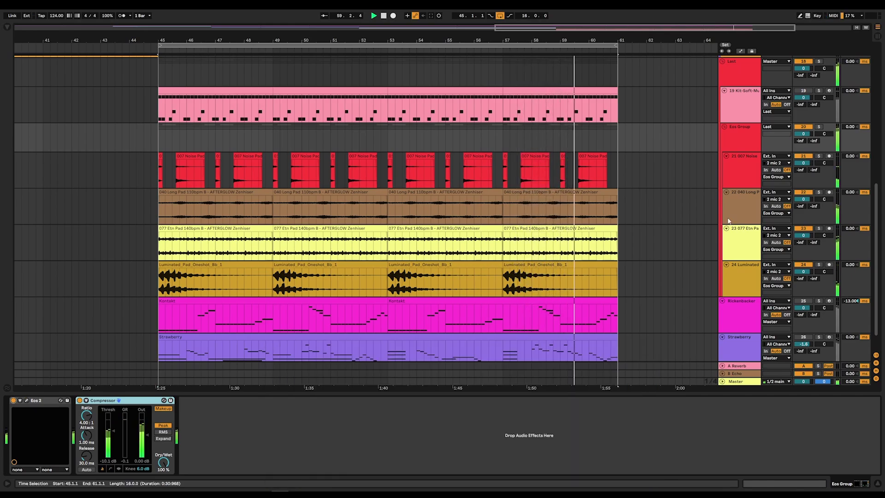
left_click(724, 127)
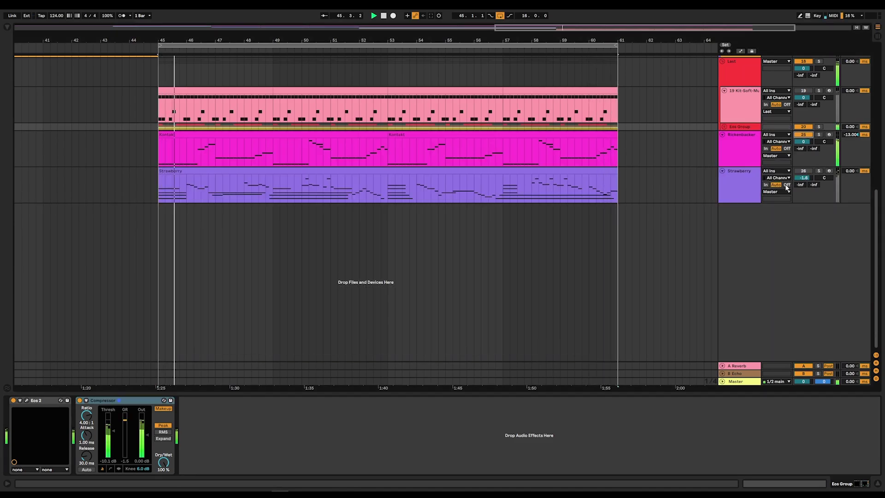
Open Strawberry's Eos 2 with the 02 - Stereo Plate & Chorus preset, activate the track, unfold Eos Group
left_click(755, 170)
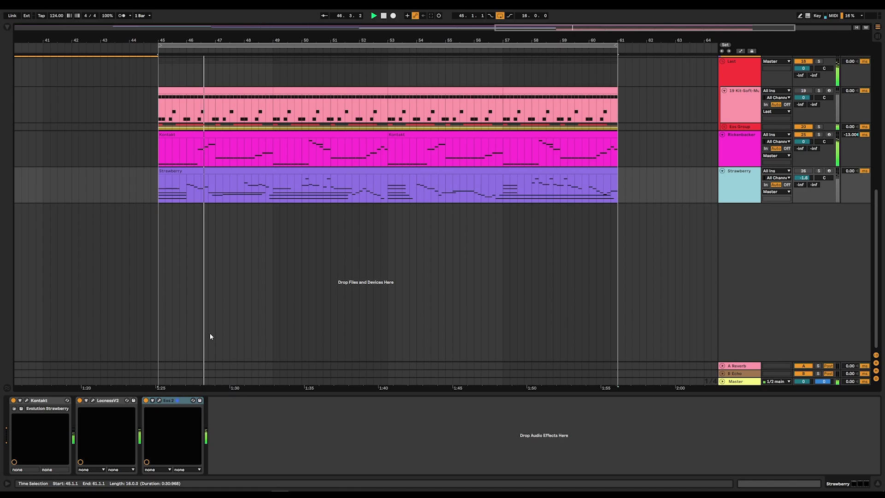
left_click(159, 401)
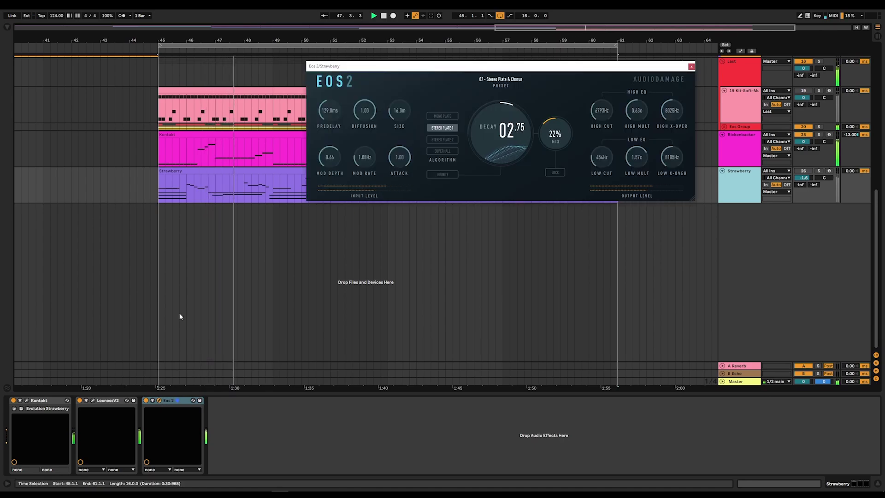
left_click_drag(513, 65, 479, 258)
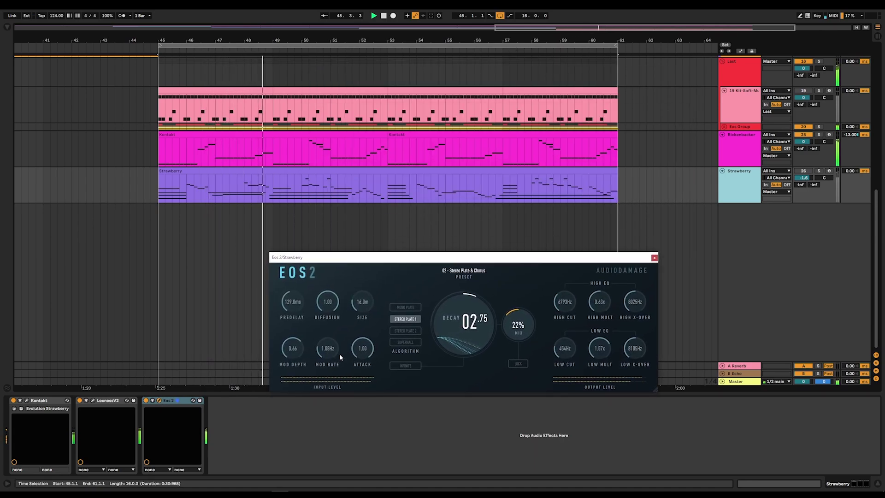
left_click(805, 171)
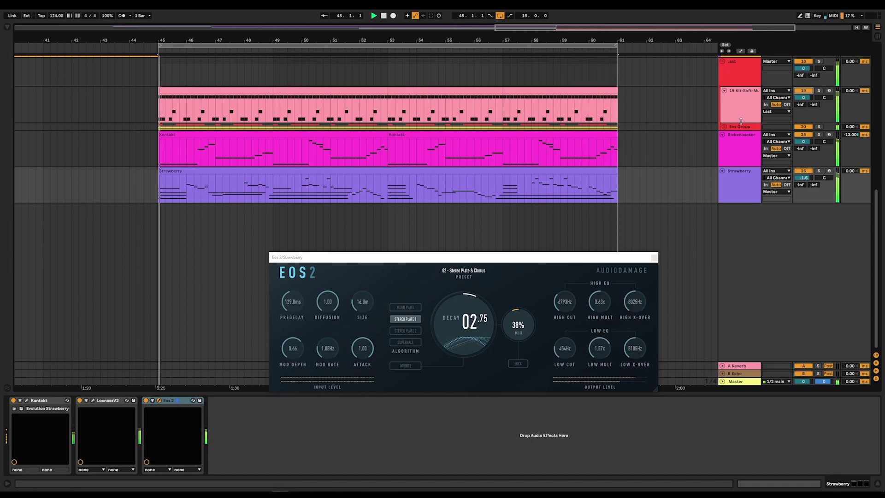
left_click(724, 127)
Close the Strawberry reverb window and open the Eos Group's Eos 2 reverb
scroll(728, 138, "down", 2)
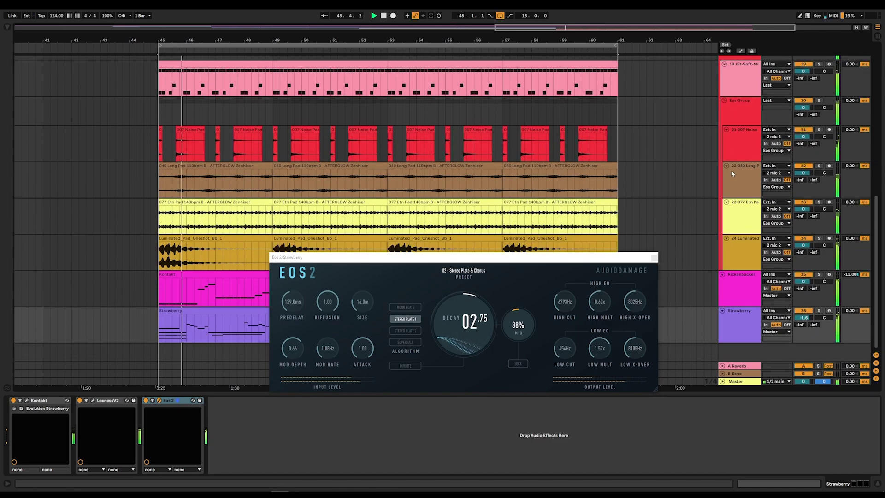
left_click(654, 257)
left_click(740, 123)
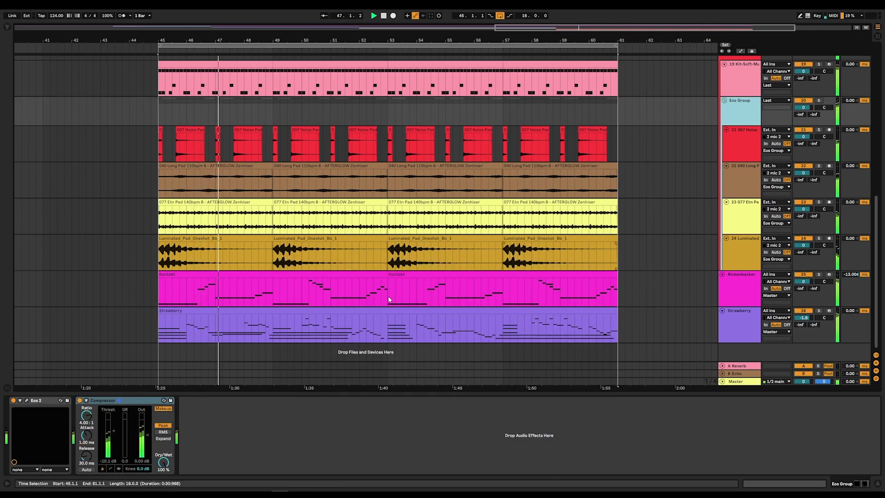
left_click(27, 400)
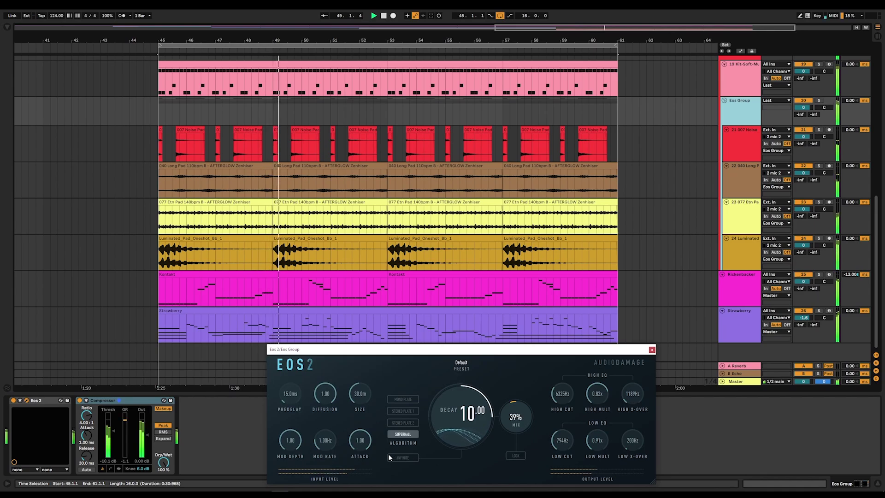
Engage infinite hold on the Eos Group reverb, then reselect the Strawberry track
left_click(405, 458)
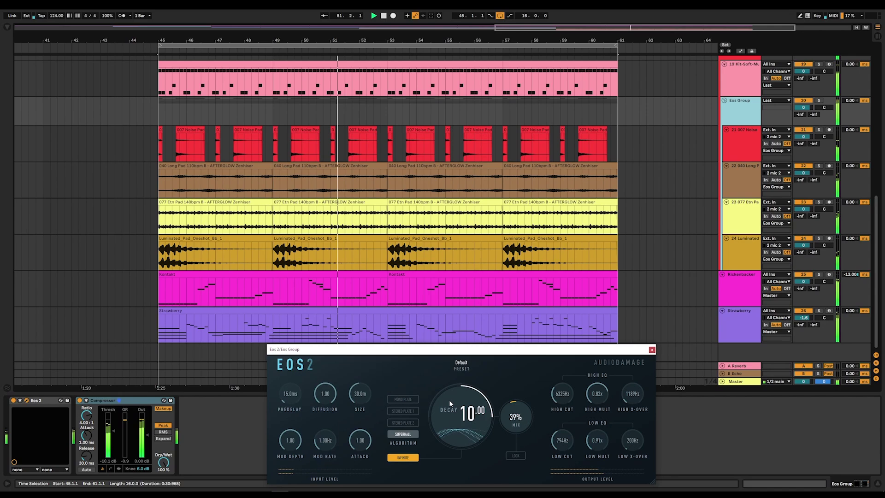
left_click(403, 458)
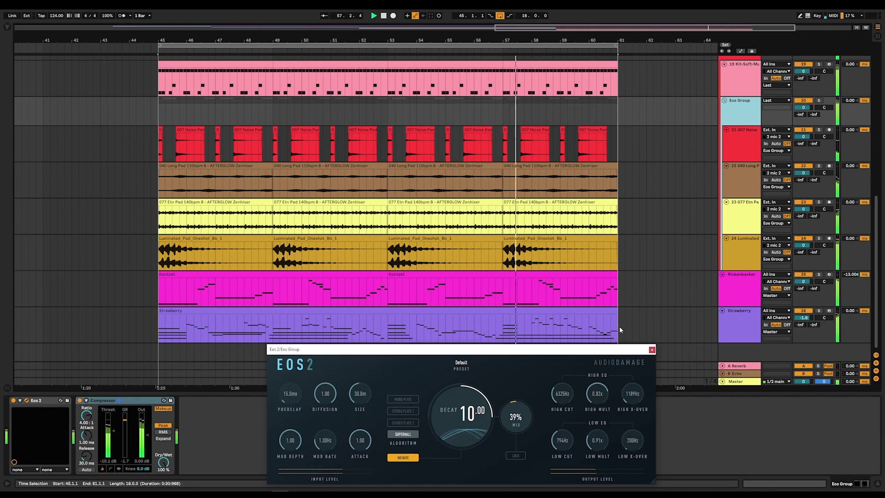
left_click(739, 318)
Reopen Strawberry's Eos 2 window, toggling Kontakt and infinite hold off and back on
left_click(177, 400)
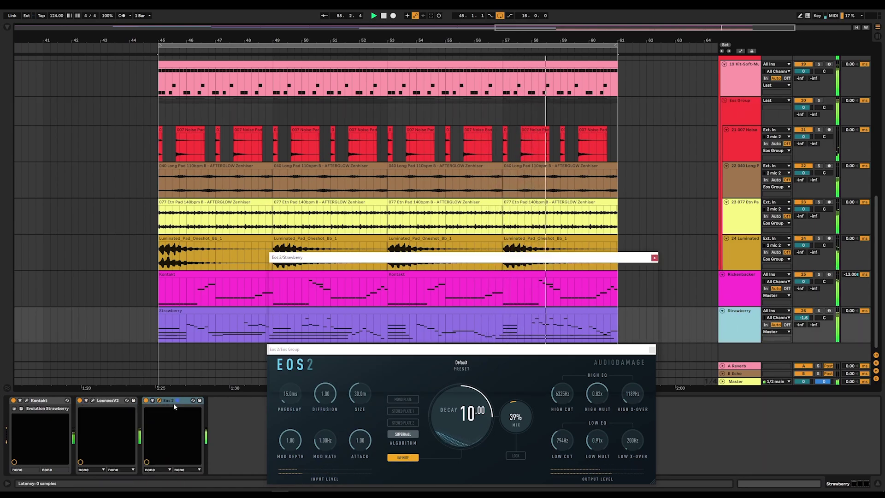
left_click_drag(444, 258, 444, 208)
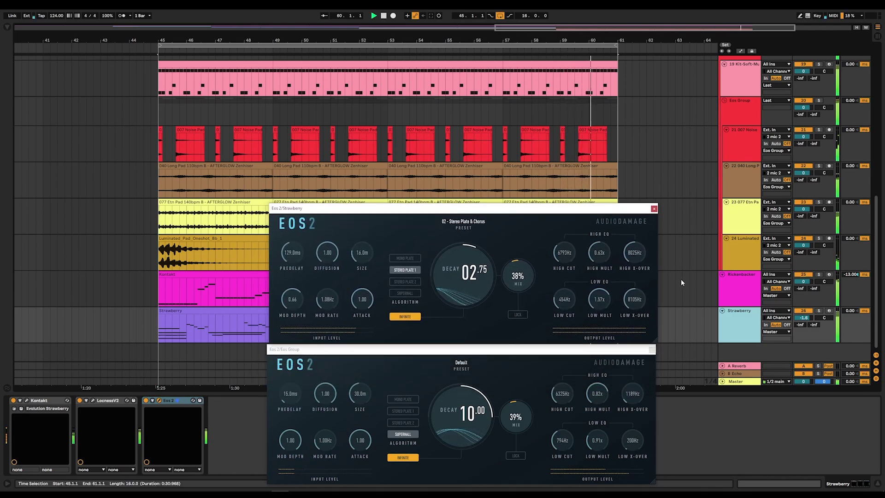
left_click(13, 401)
left_click(180, 401)
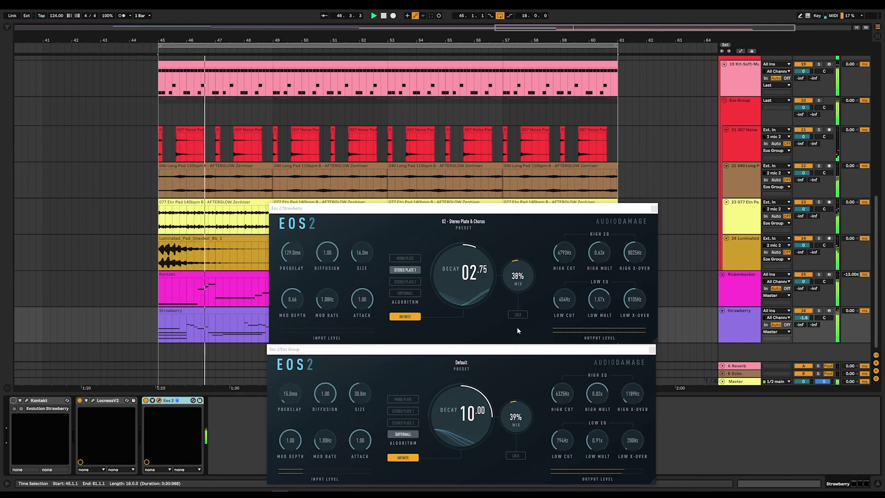
left_click(416, 317)
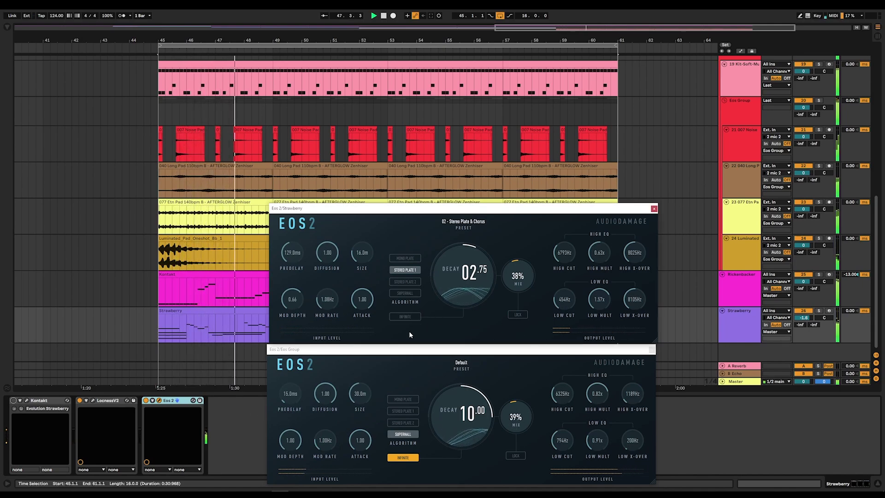
left_click(407, 317)
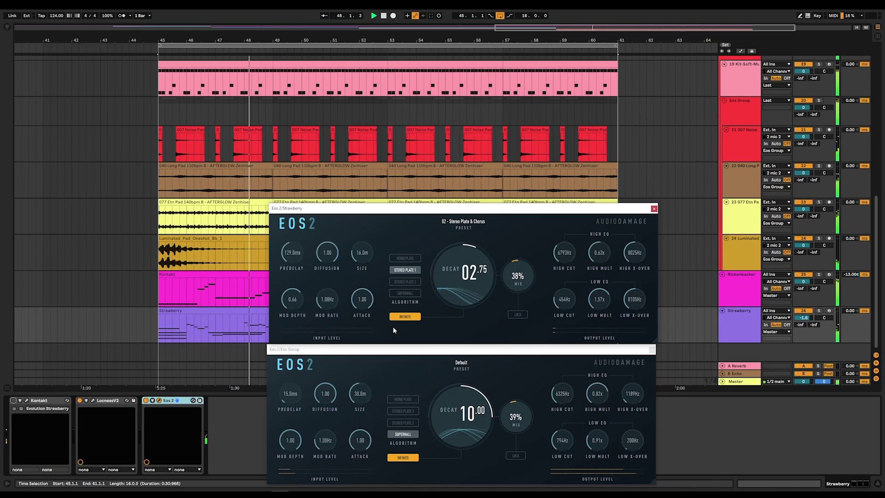
left_click(14, 401)
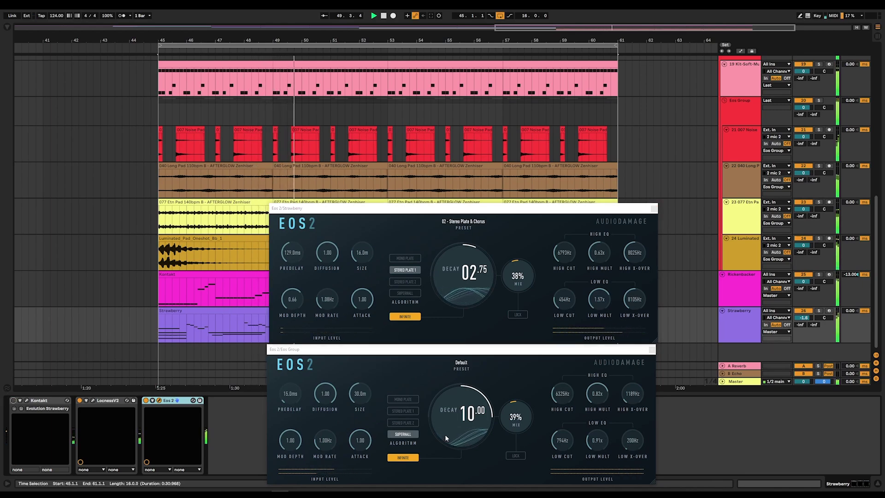
Pull track 19 to -inf, set Eos Group's mix to 24% and Strawberry's to 100%
left_click_drag(796, 72, 797, 80)
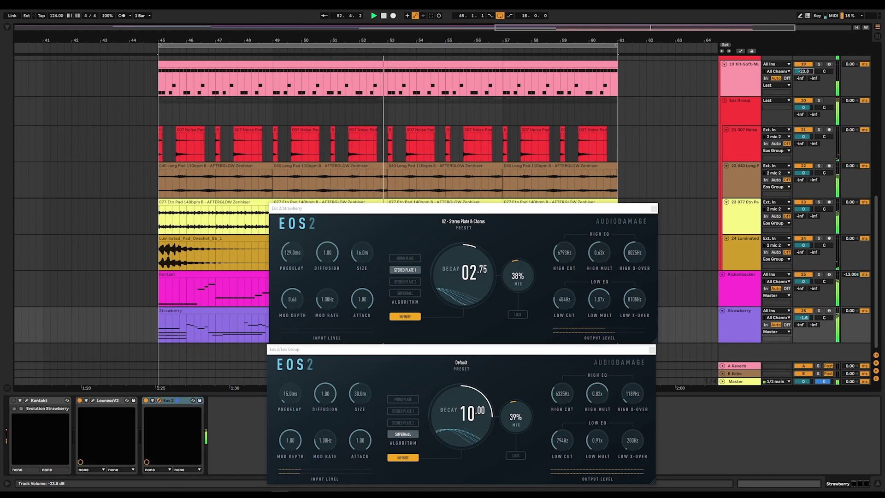
left_click_drag(797, 81, 796, 111)
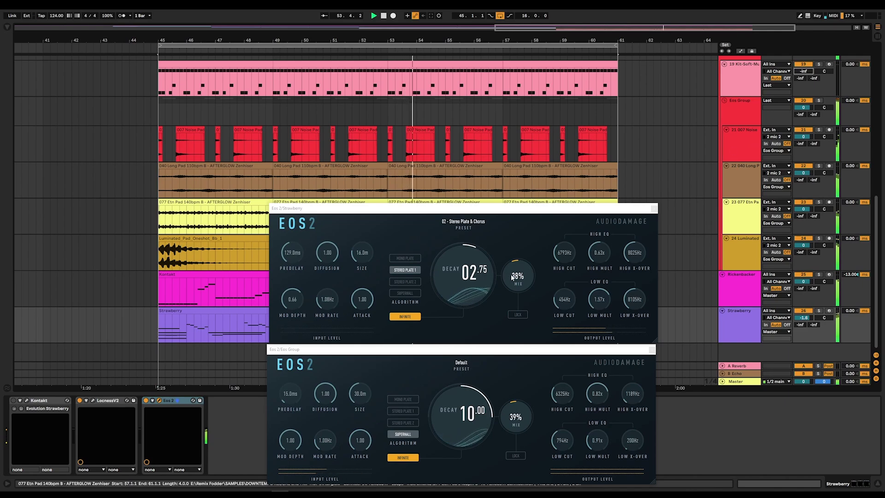
left_click_drag(512, 276, 512, 280)
left_click_drag(505, 415, 508, 418)
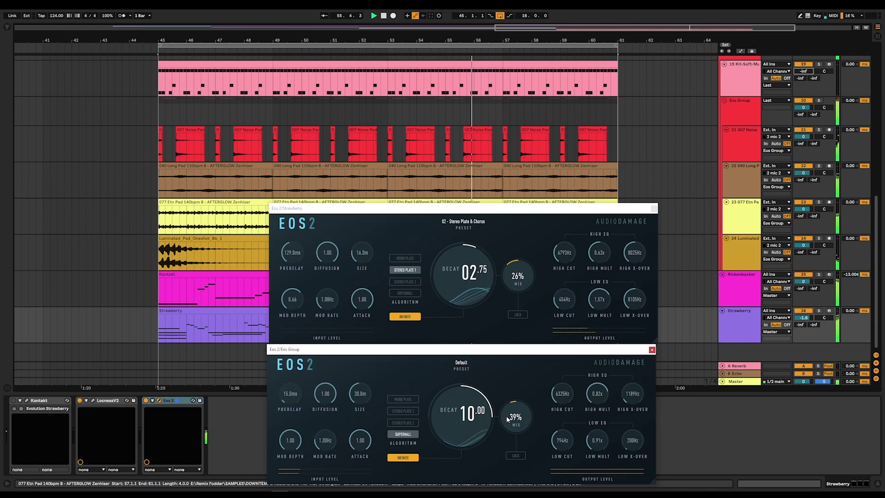
left_click_drag(517, 279, 528, 263)
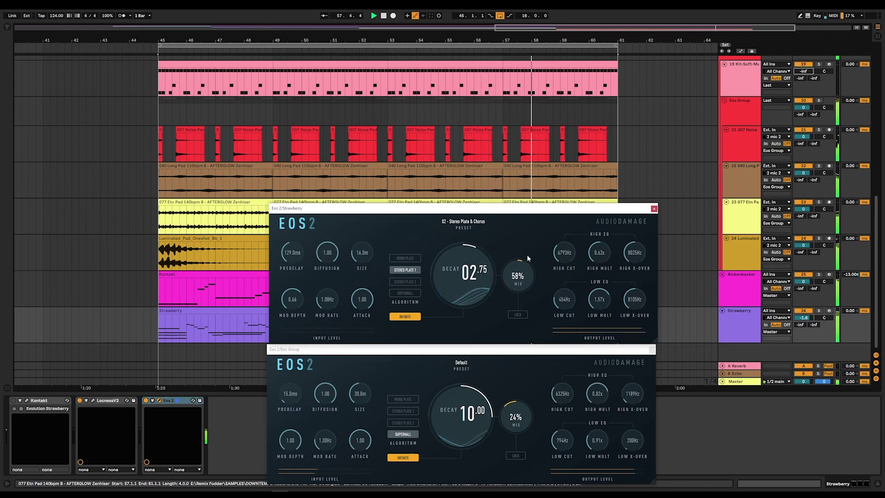
left_click_drag(528, 249, 533, 222)
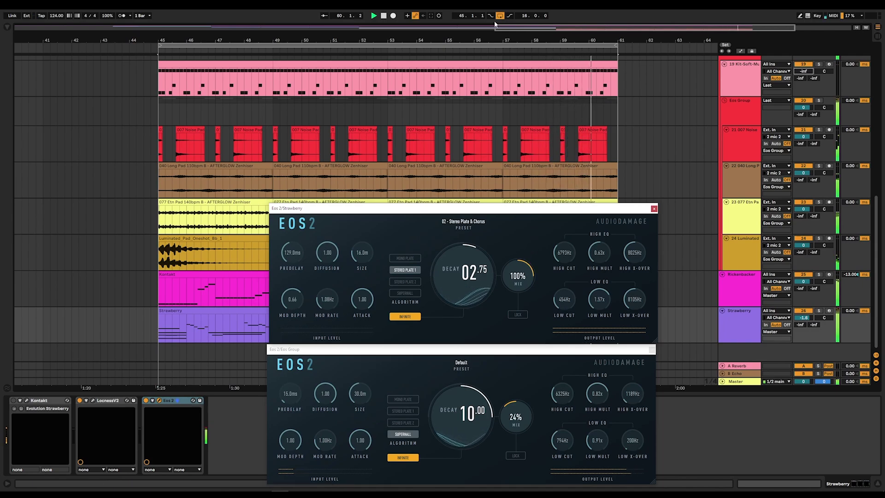
Disable infinite hold on both Strawberry and Eos Group reverbs and reposition the Strawberry window
left_click(406, 317)
left_click(404, 457)
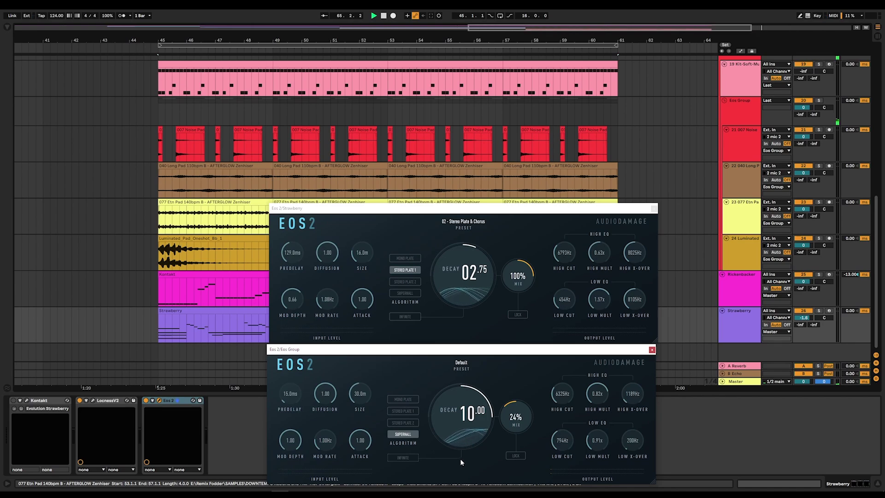
left_click_drag(396, 212, 396, 205)
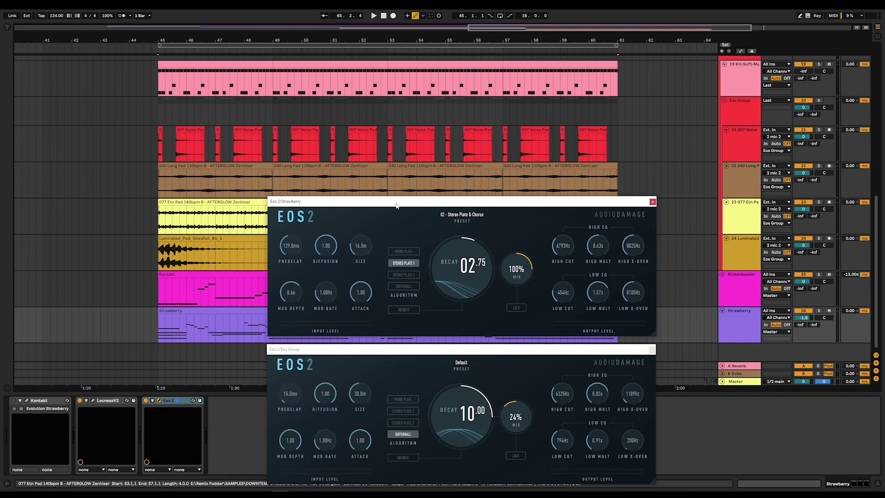
left_click_drag(396, 205, 394, 208)
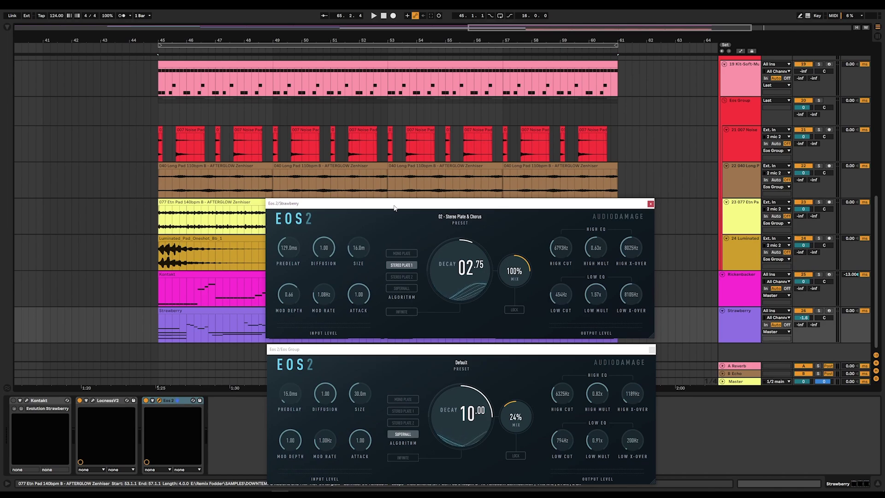